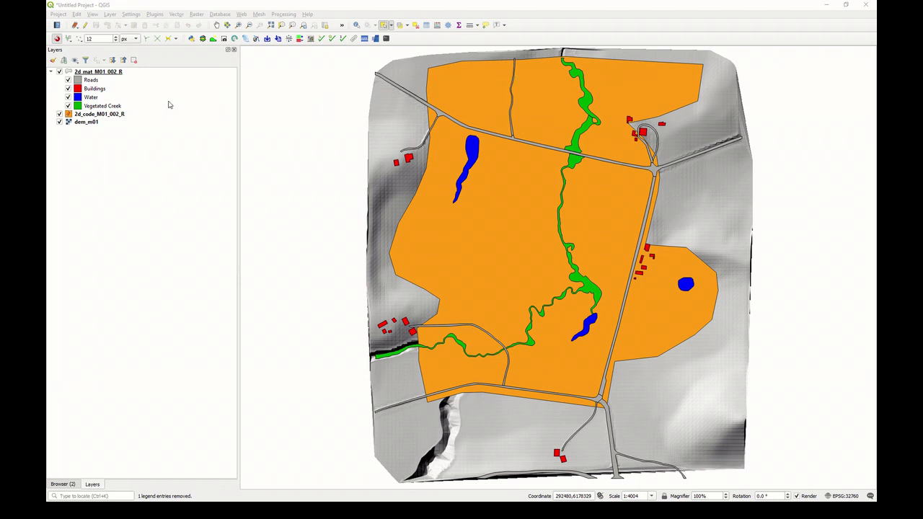
- Hide the 2d_mat_M01_002_R layers and apply TUFLOW styles so the code polygon shows translucent green
click(60, 72)
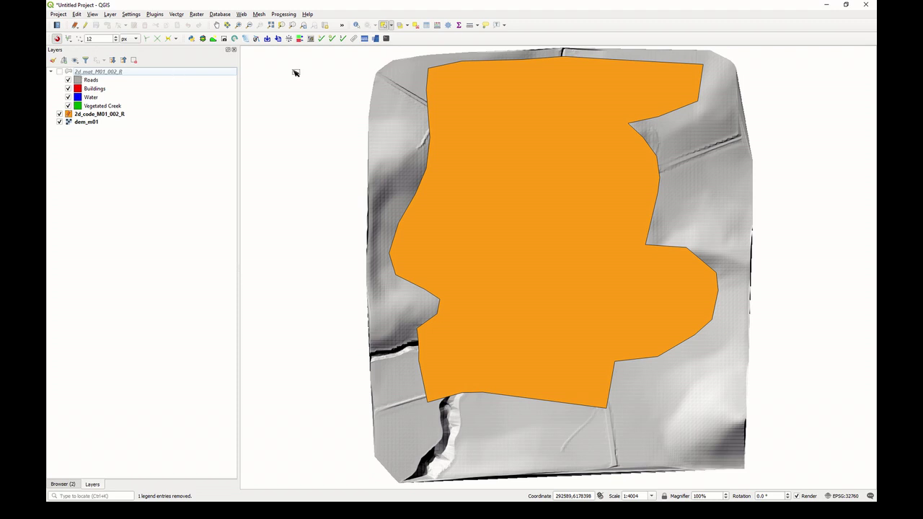
click(333, 39)
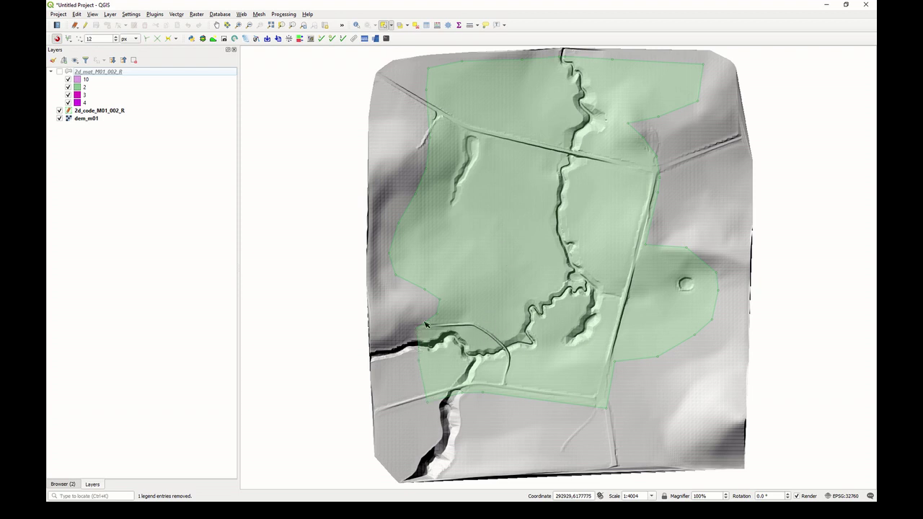
- Import an empty 2d_bc file with run ID M01_002 as lines, creating 2d_bc_M01_002_L
click(266, 39)
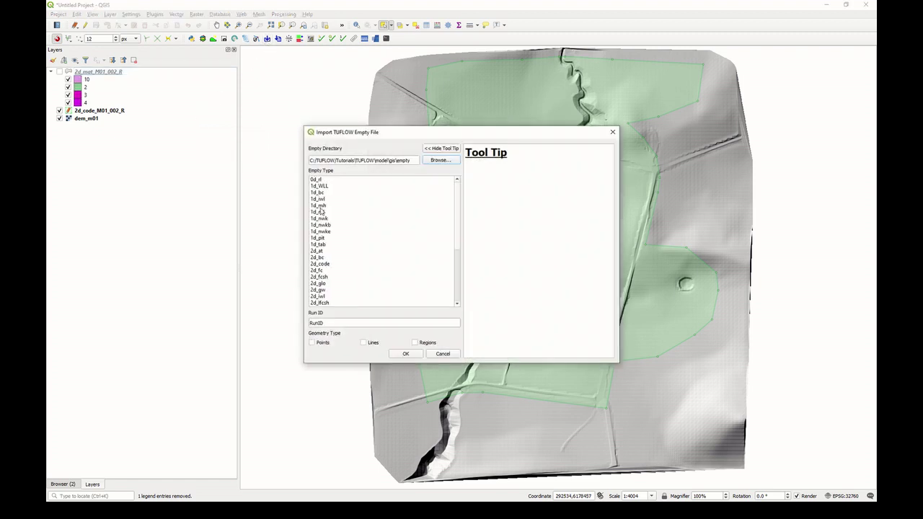
click(320, 258)
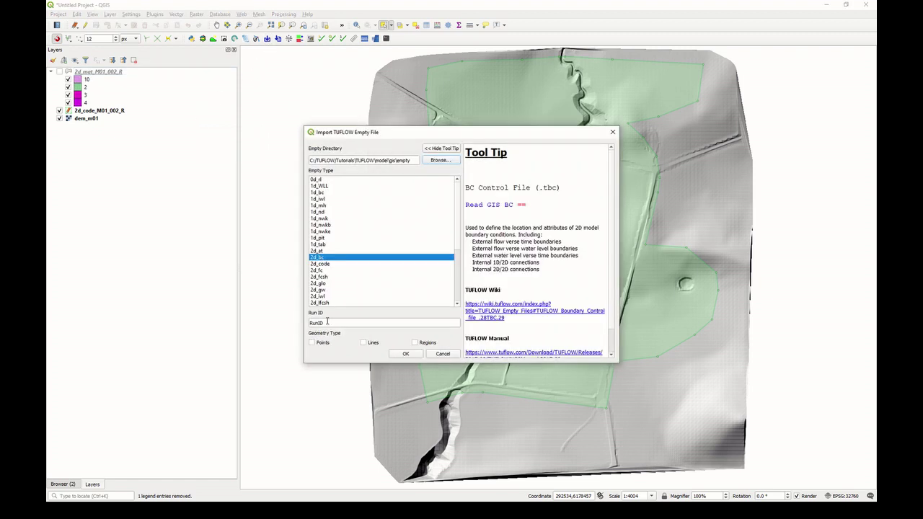
double_click(336, 324)
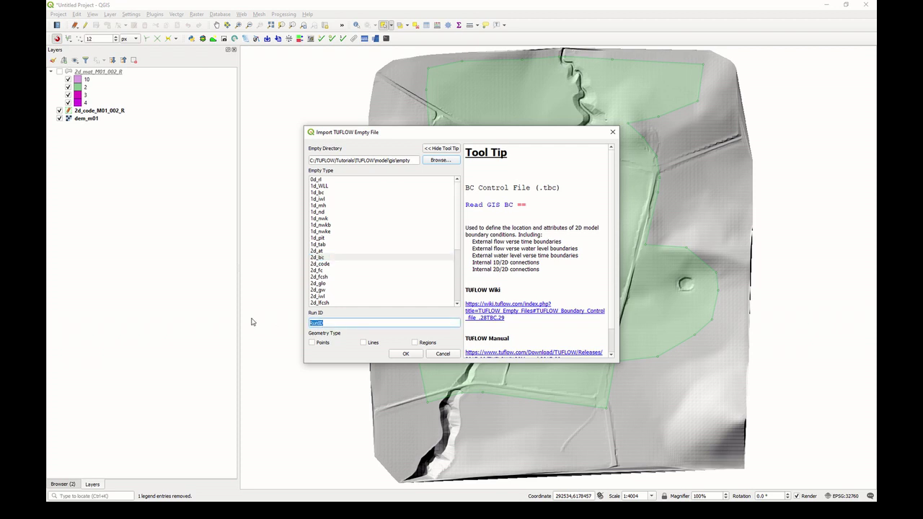
text(M01_002)
click(363, 343)
click(405, 354)
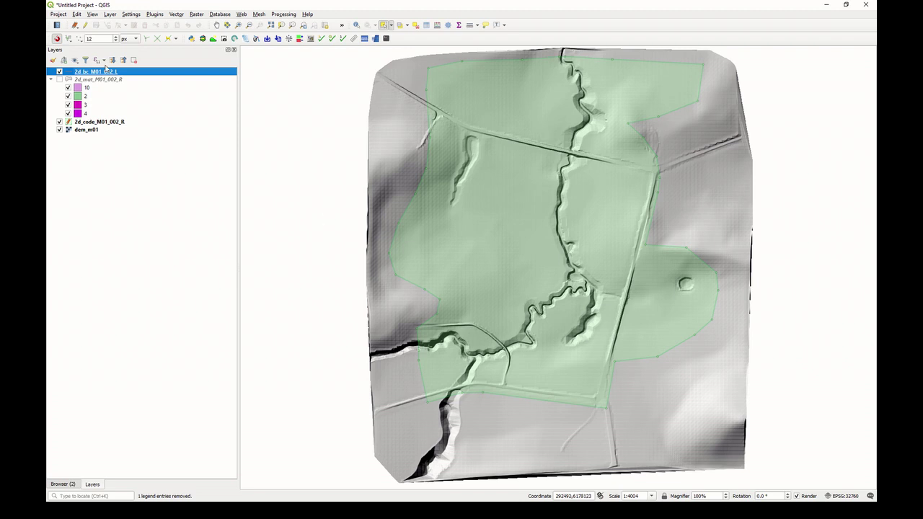
- In Project Snapping settings, set mode to Active Layer with Vertex snapping
click(69, 38)
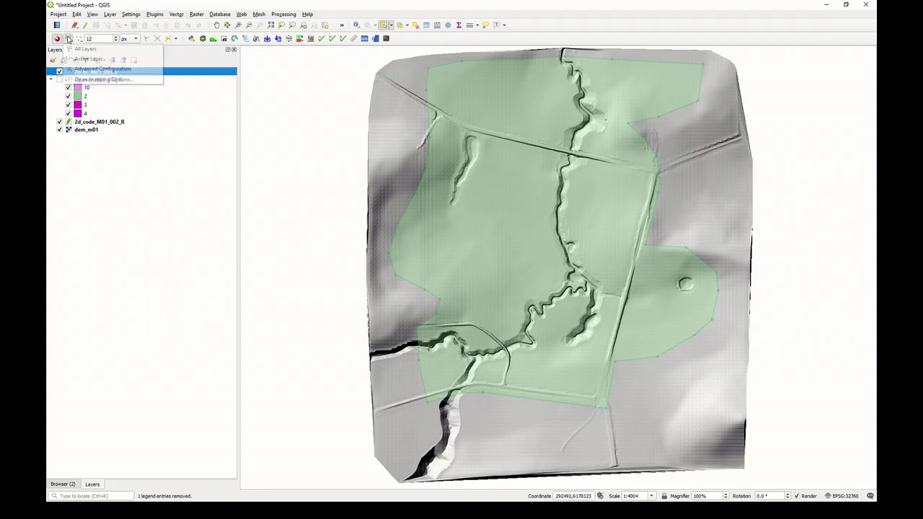
click(88, 80)
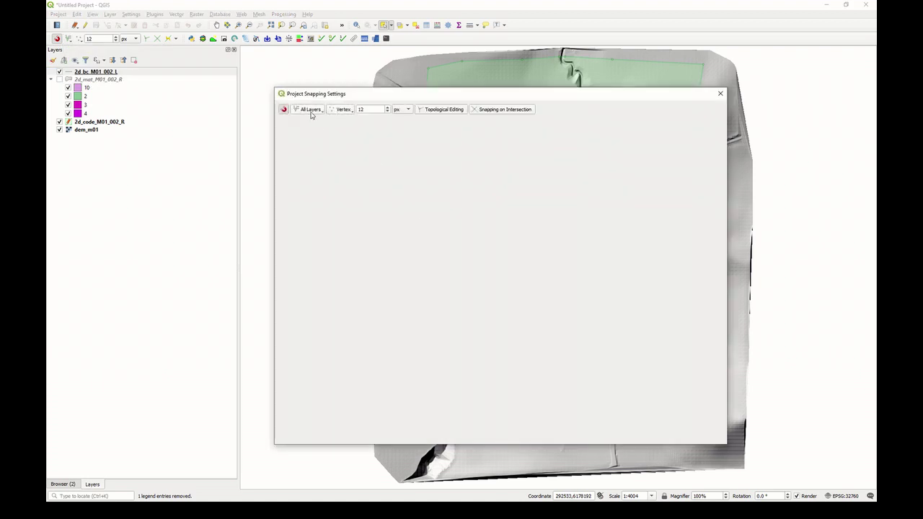
click(322, 112)
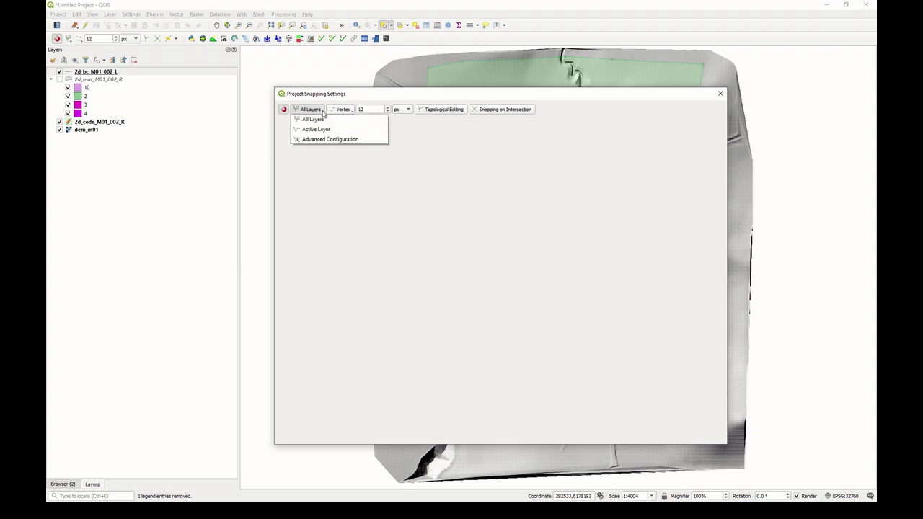
click(316, 129)
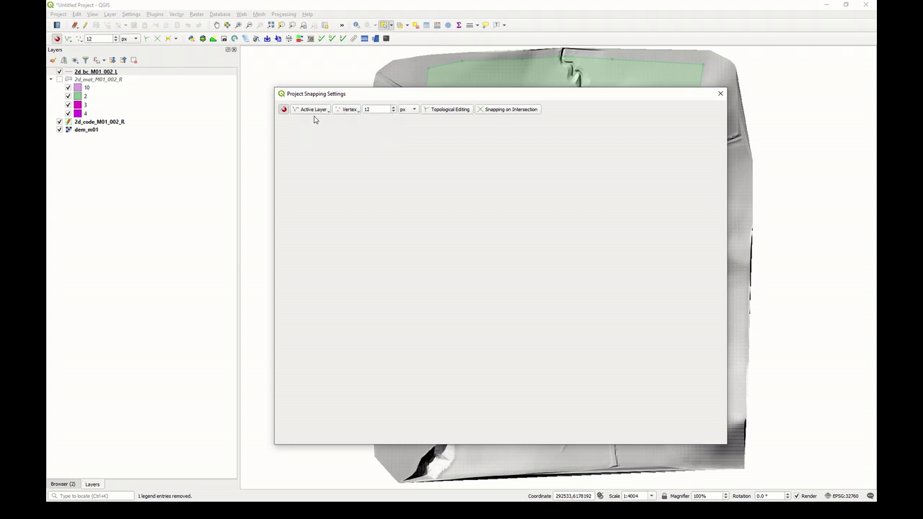
click(356, 113)
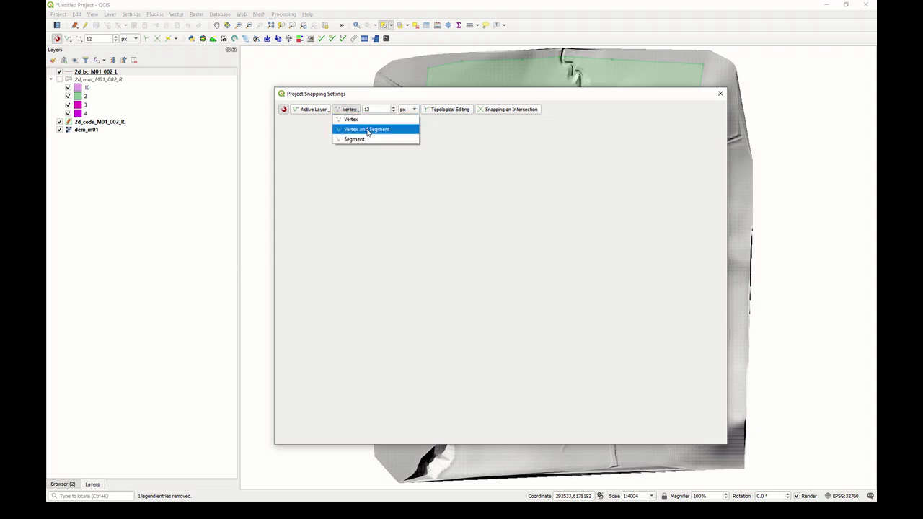
click(353, 119)
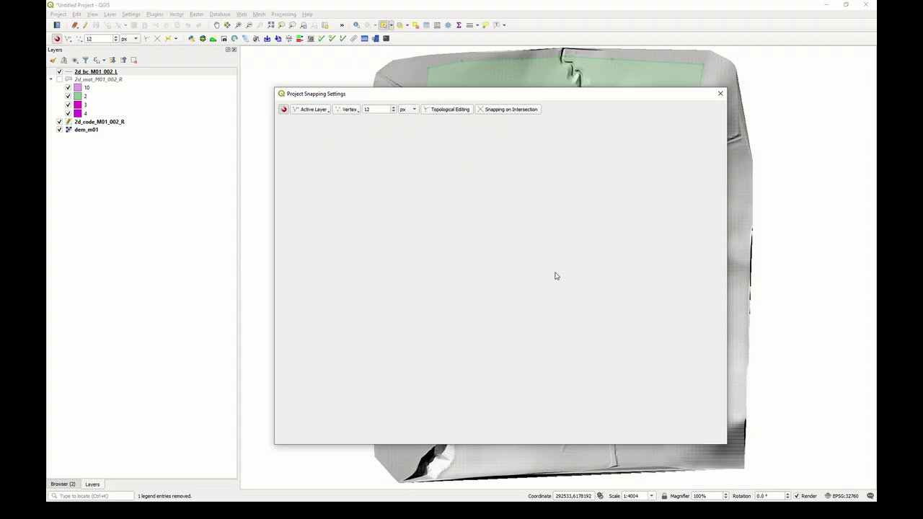
click(720, 93)
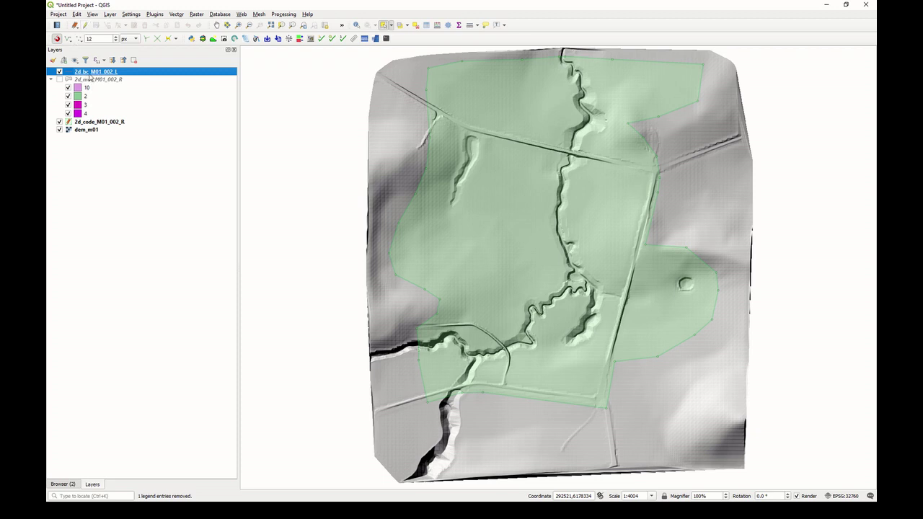
- Start editing 2d_bc_M01_002_L, zoom to the lower-left corner, hide dem_m01, and snap to all layers
click(86, 25)
click(107, 27)
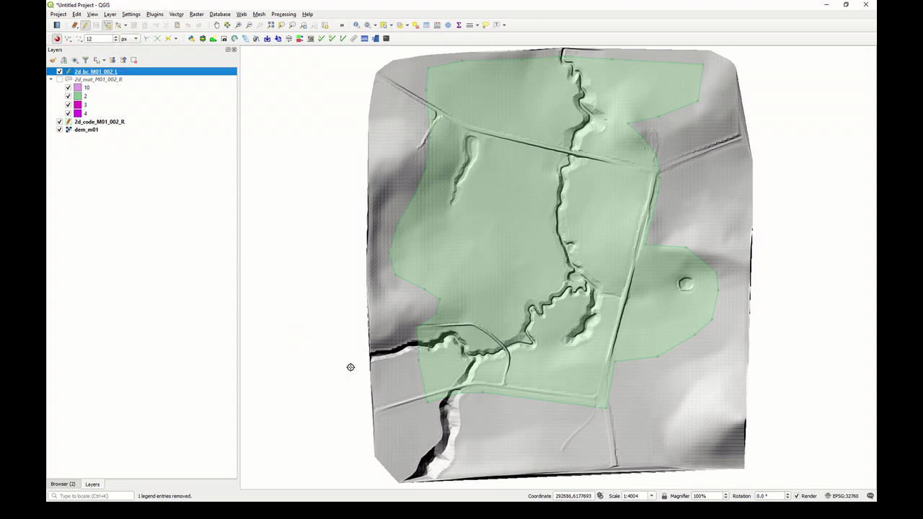
click(239, 26)
drag(377, 297, 461, 404)
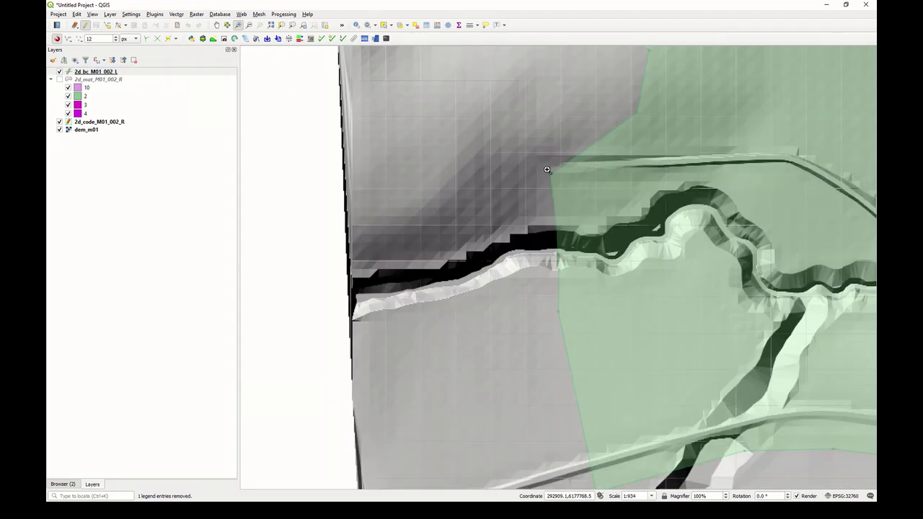
click(60, 130)
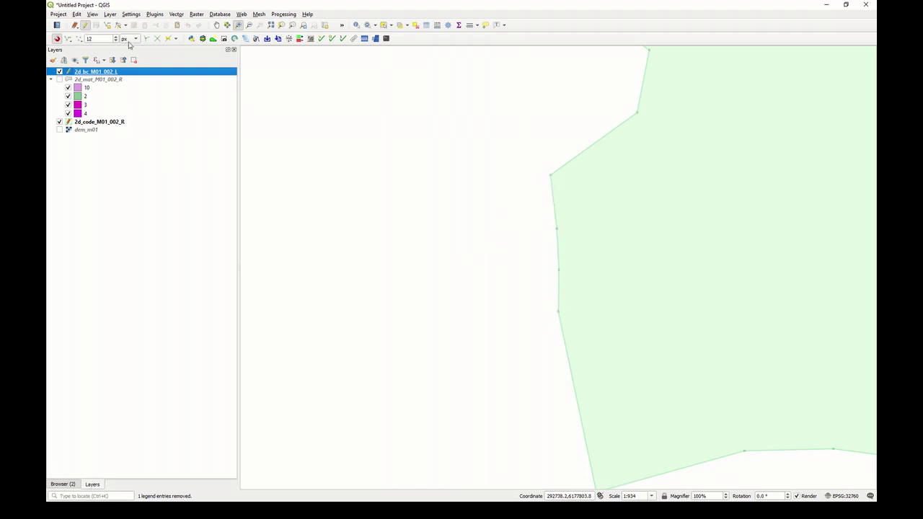
click(107, 25)
click(70, 38)
click(78, 49)
- Digitize a four-vertex line along the polygon's western edge with Type QT and Name FC01
click(551, 175)
click(556, 229)
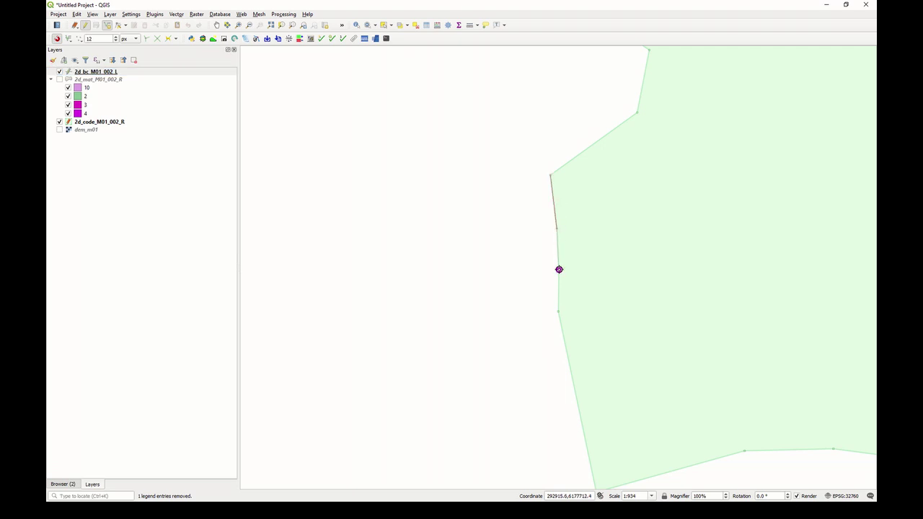
click(559, 269)
click(557, 311)
right_click(557, 311)
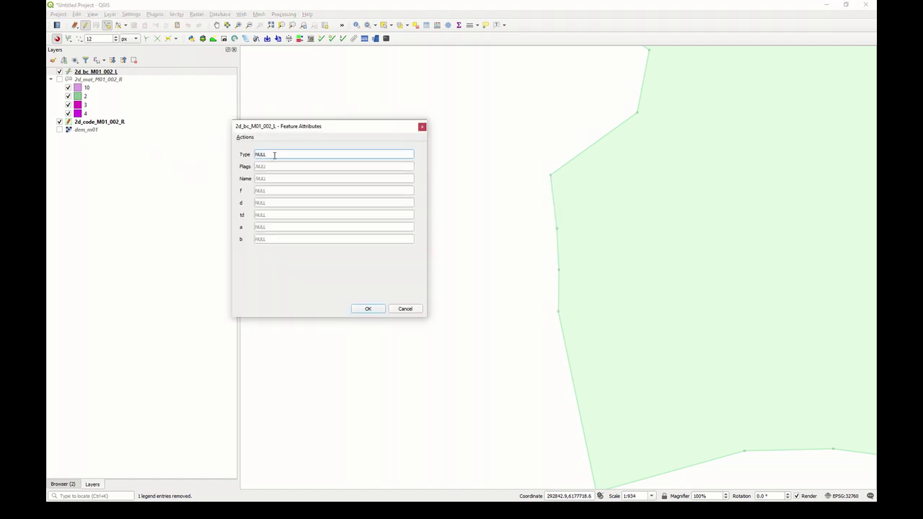
drag(276, 155, 222, 156)
text(QT)
drag(272, 181, 236, 183)
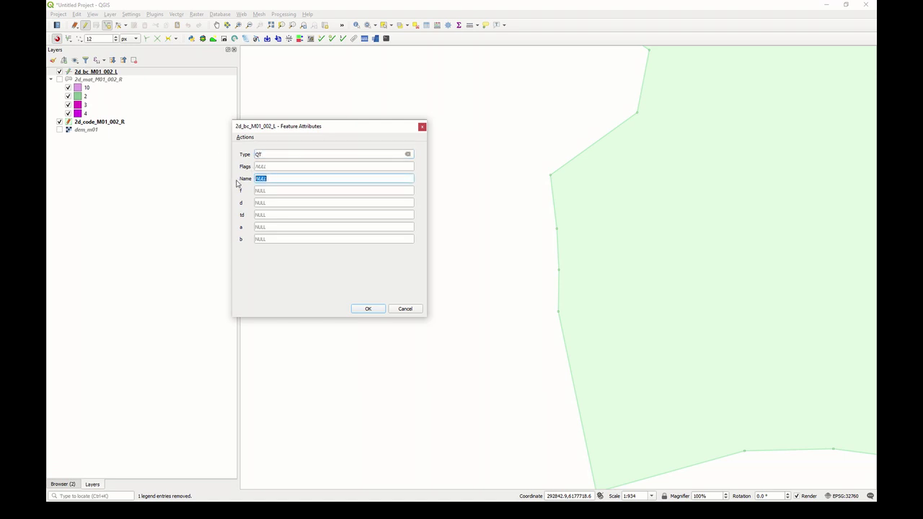
text(FC01)
click(366, 309)
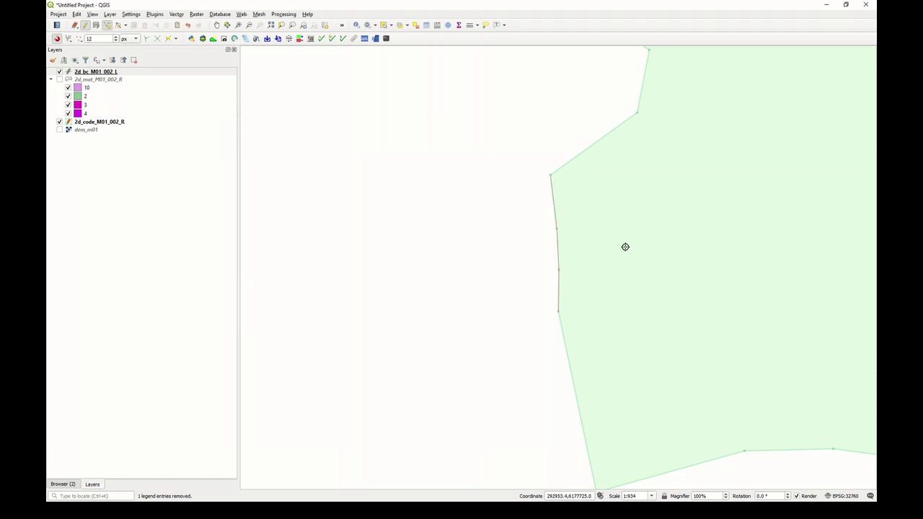
scroll(624, 246, down, 2)
- Trace a new boundary line along the code polygon's top edge
click(216, 25)
drag(755, 181, 522, 217)
scroll(669, 209, up, 1)
scroll(505, 229, up, 1)
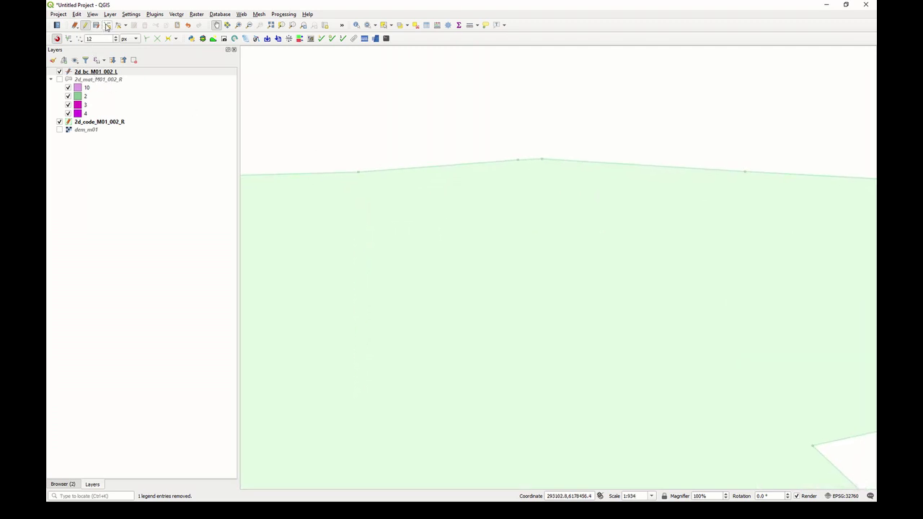
click(108, 25)
drag(517, 160, 542, 159)
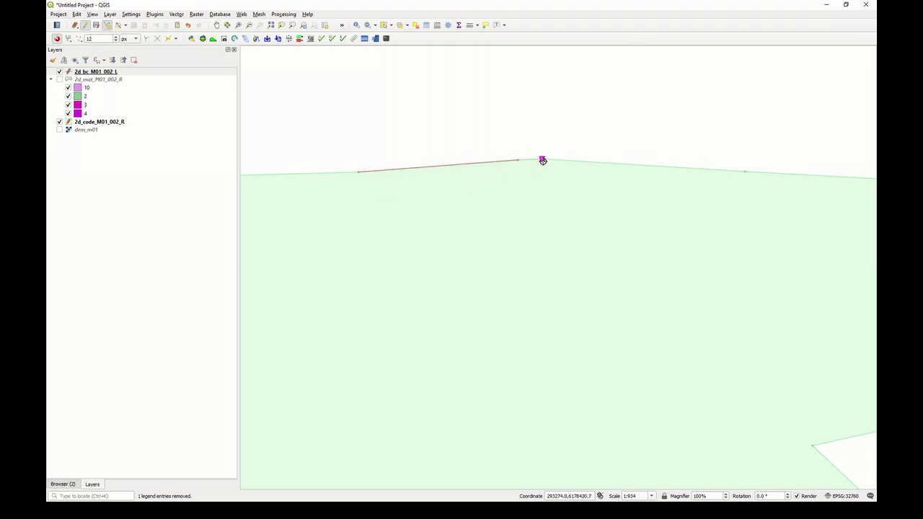
right_click(744, 172)
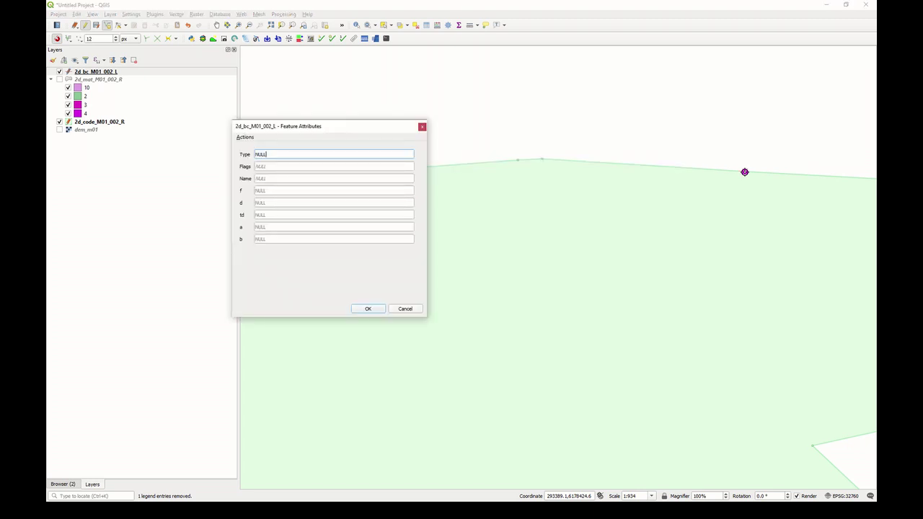
- Set the top-edge line's Type to HQ and b to 0.01, then zoom back out
drag(285, 154, 236, 154)
text(HQ)
click(281, 238)
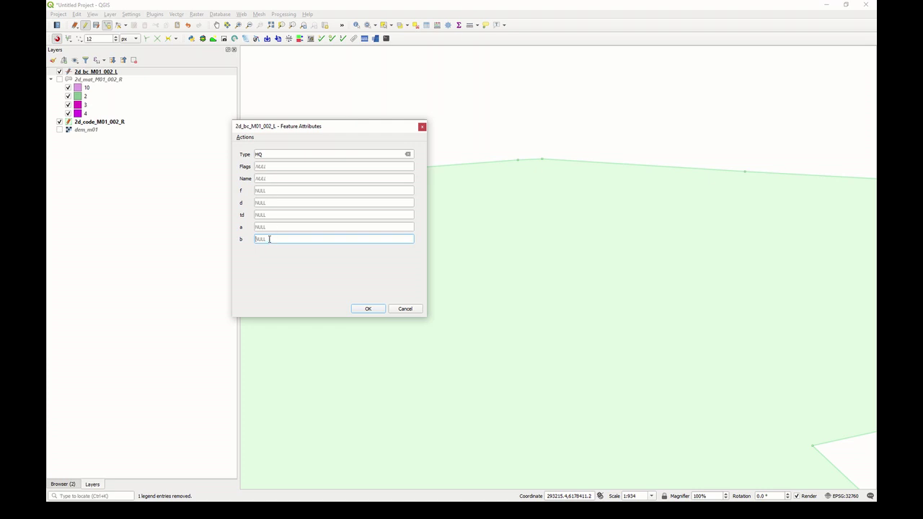
text(0.01)
click(366, 309)
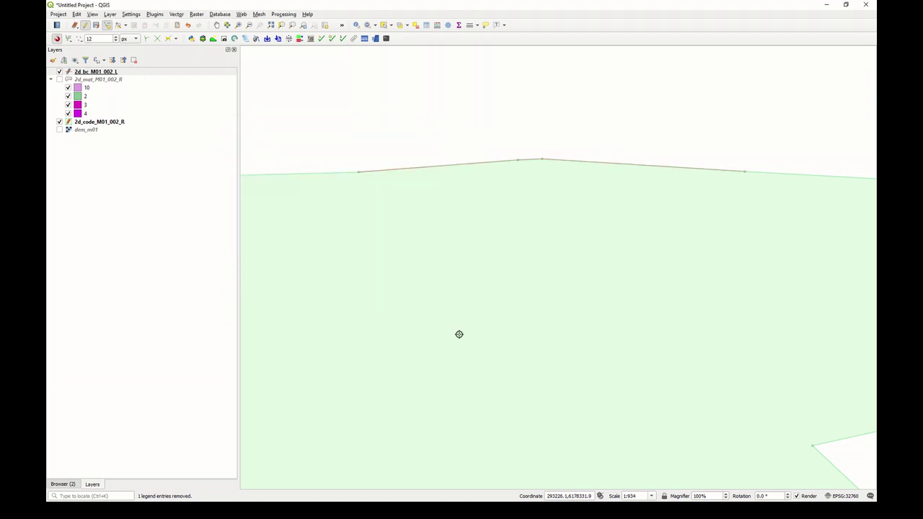
scroll(459, 334, down, 1)
click(217, 26)
drag(410, 377, 548, 223)
scroll(551, 245, down, 1)
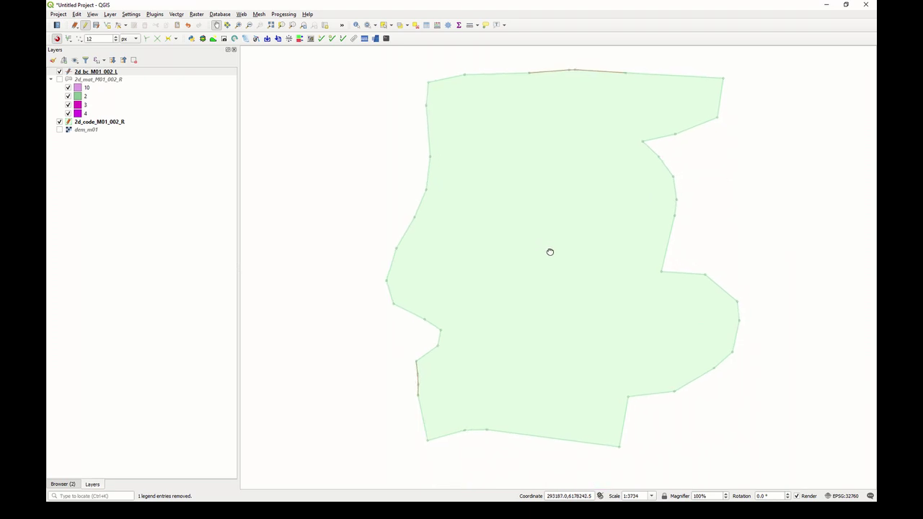
- Save the 2d_bc line edits, apply TUFLOW styles, and show dem_m01 again
click(98, 29)
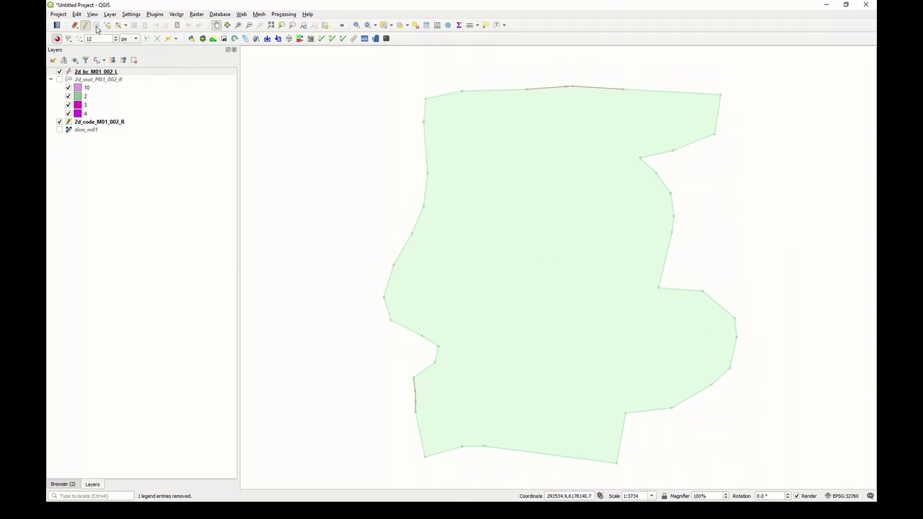
click(331, 40)
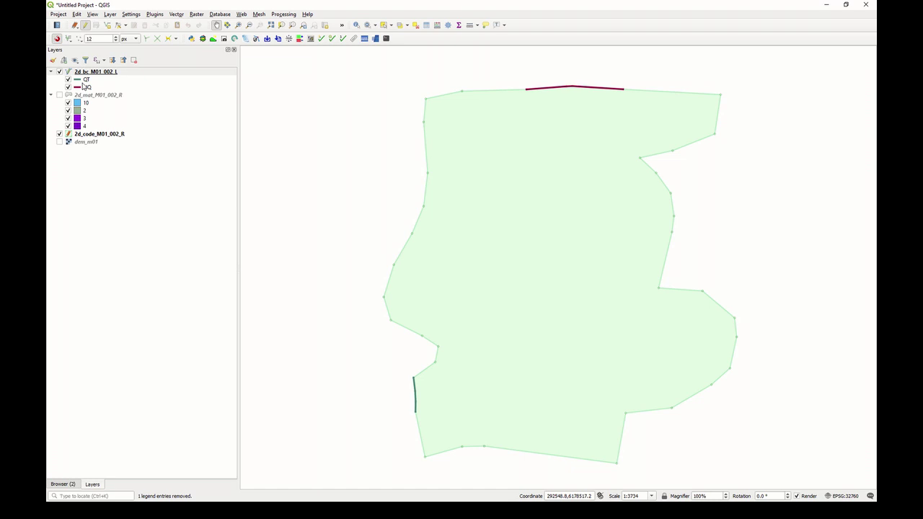
click(60, 142)
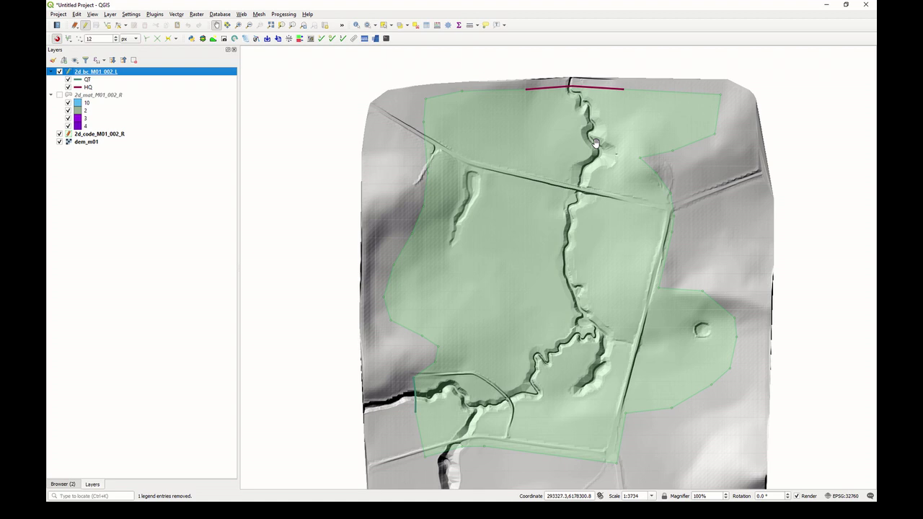
- Import an empty 2d_sa file with run ID M01_002 as regions, creating 2d_sa_M01_002_R
click(267, 39)
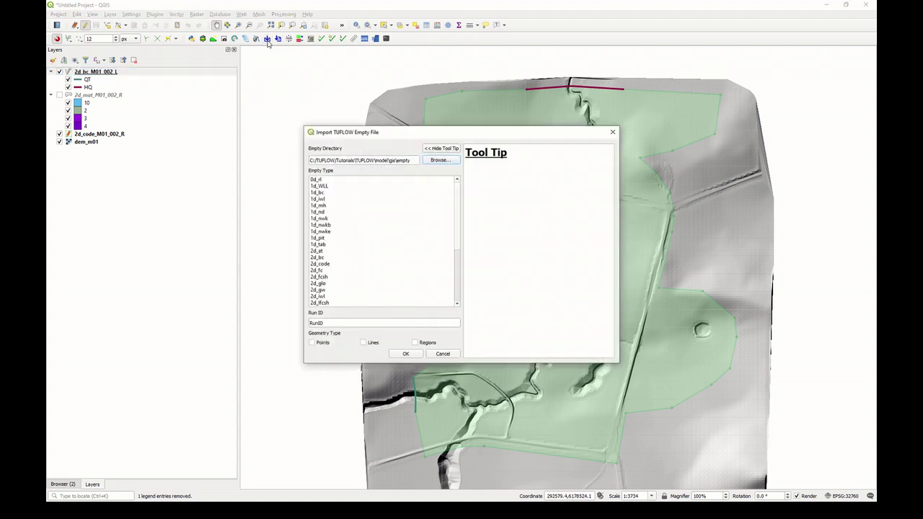
click(323, 283)
scroll(323, 283, down, 4)
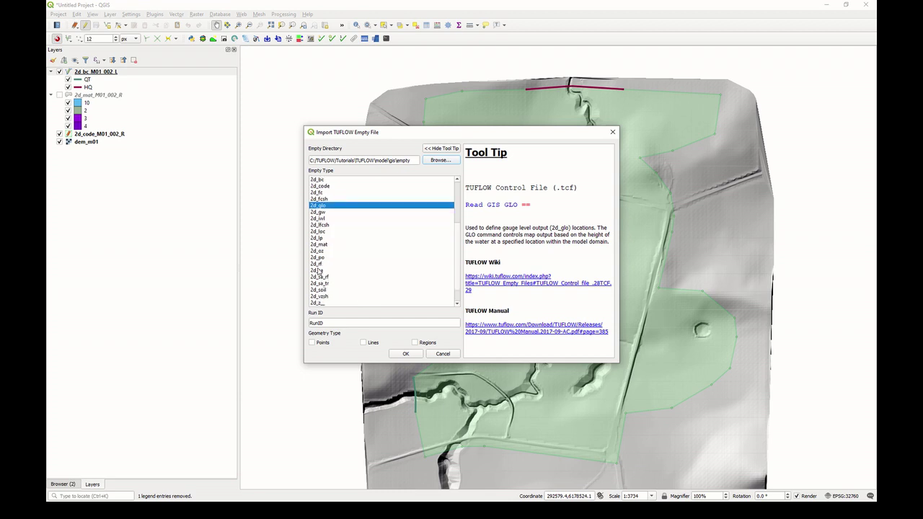
click(320, 271)
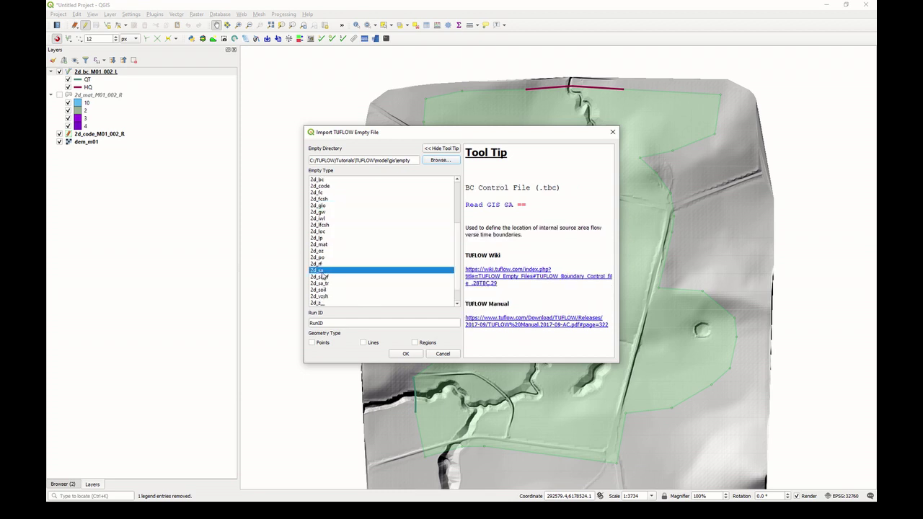
double_click(332, 323)
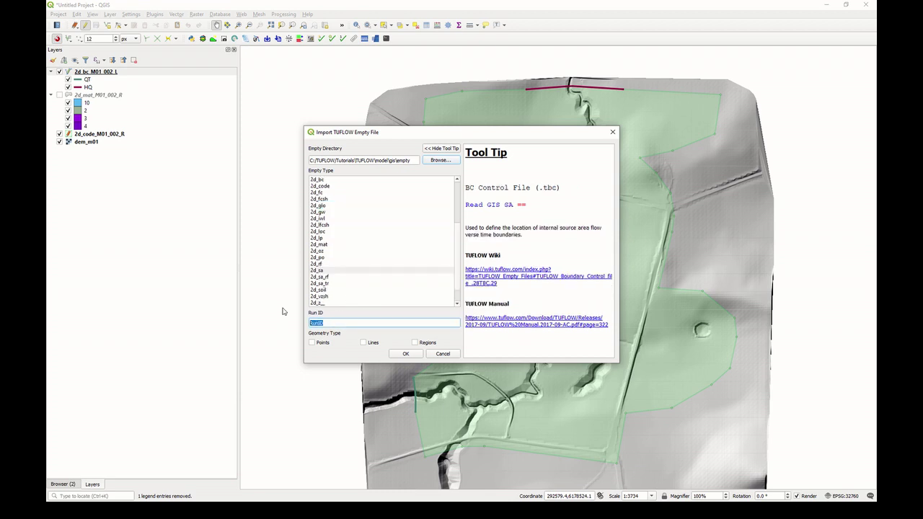
text(M01_002)
click(416, 343)
click(405, 354)
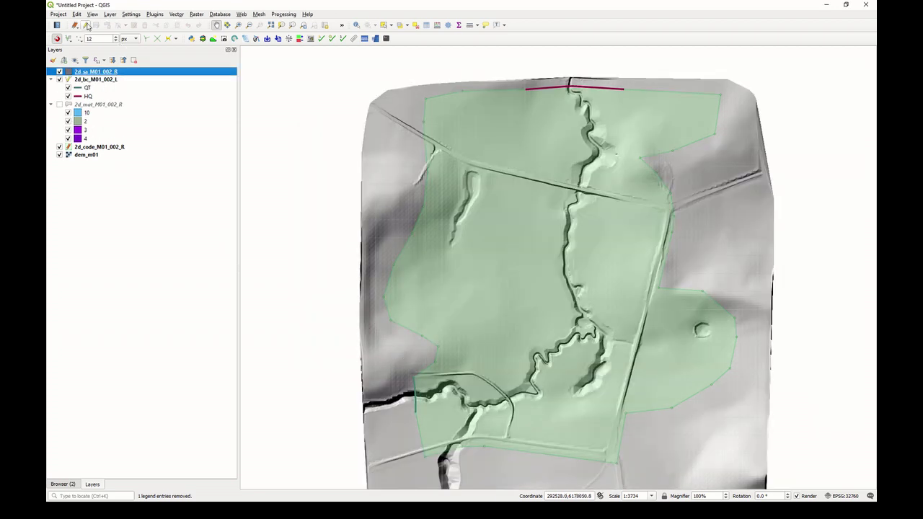
- Start editing 2d_sa and outline the small mound with a seven-vertex polygon
click(85, 25)
click(106, 26)
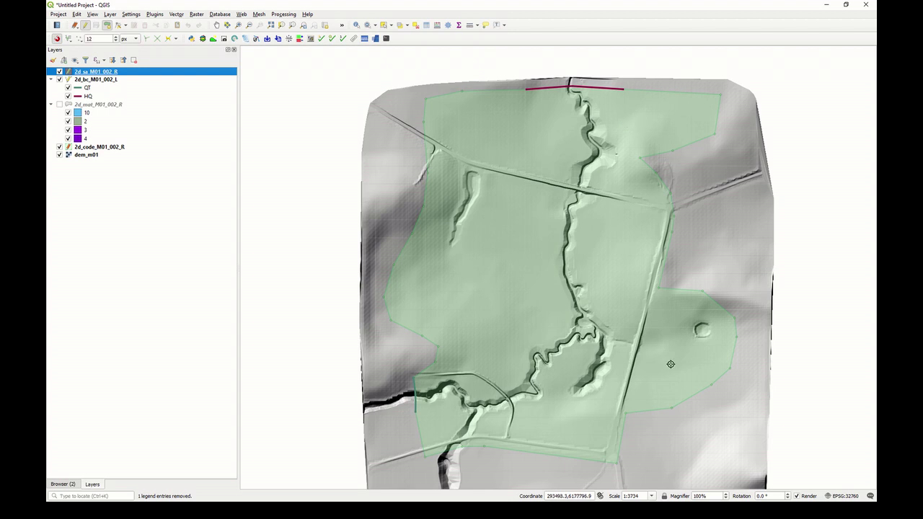
click(674, 305)
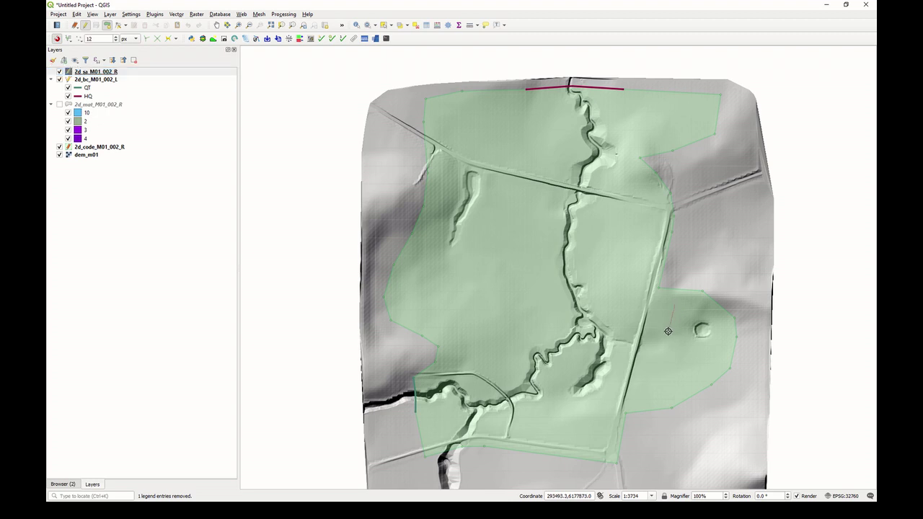
click(668, 365)
click(684, 379)
click(710, 379)
click(731, 356)
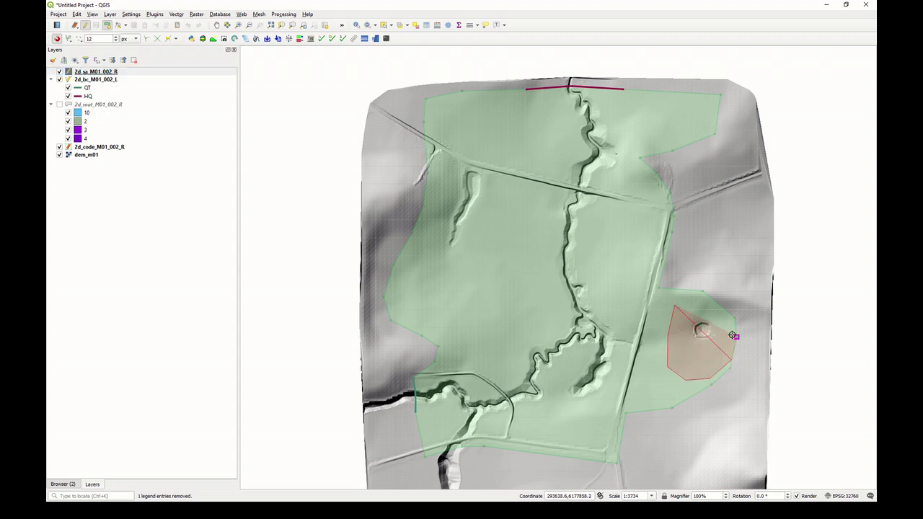
click(733, 334)
click(721, 312)
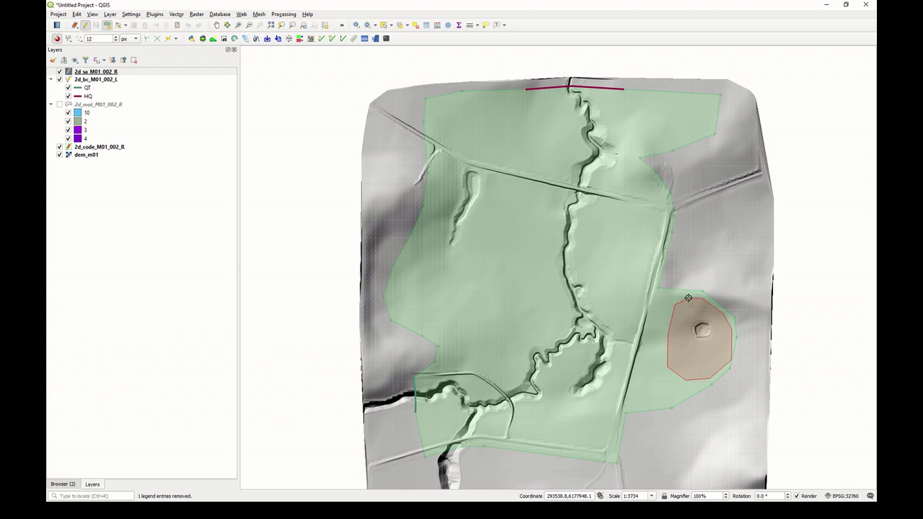
right_click(688, 297)
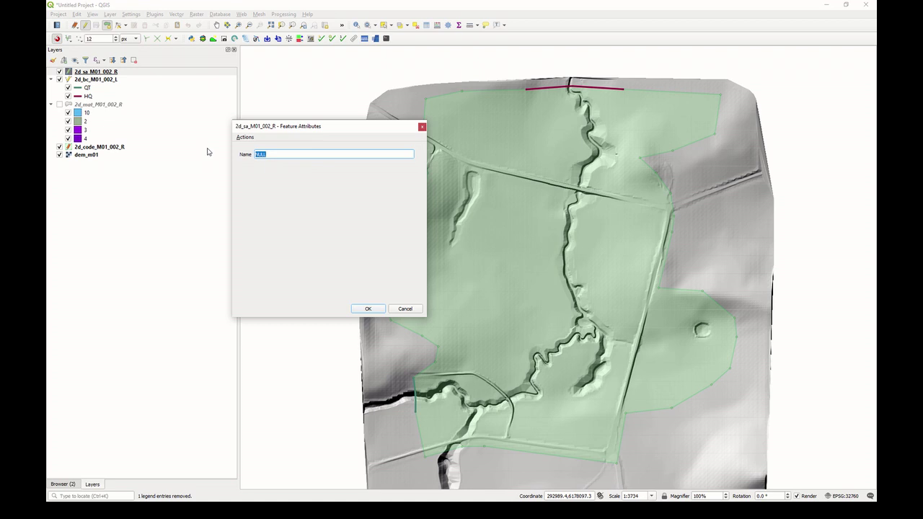
- Name the polygon FC04 and apply TUFLOW styles so it draws blue
text(FC04)
click(370, 310)
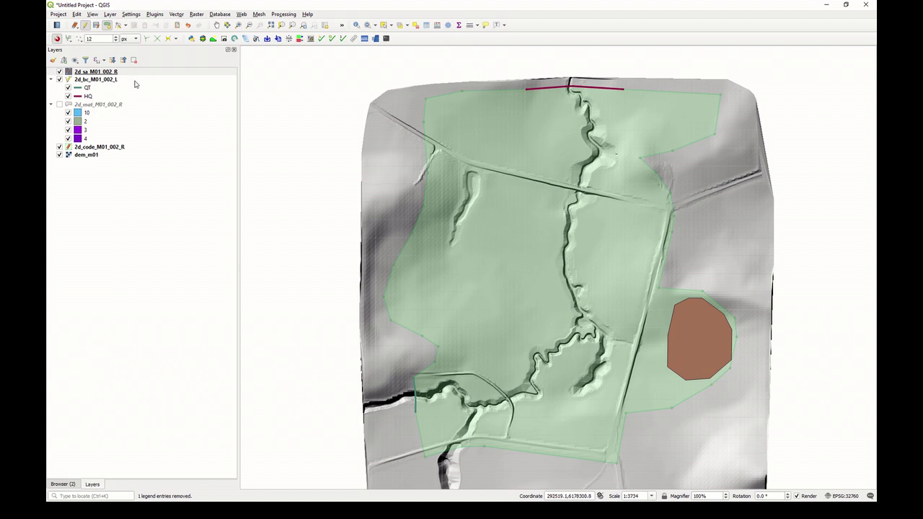
click(332, 39)
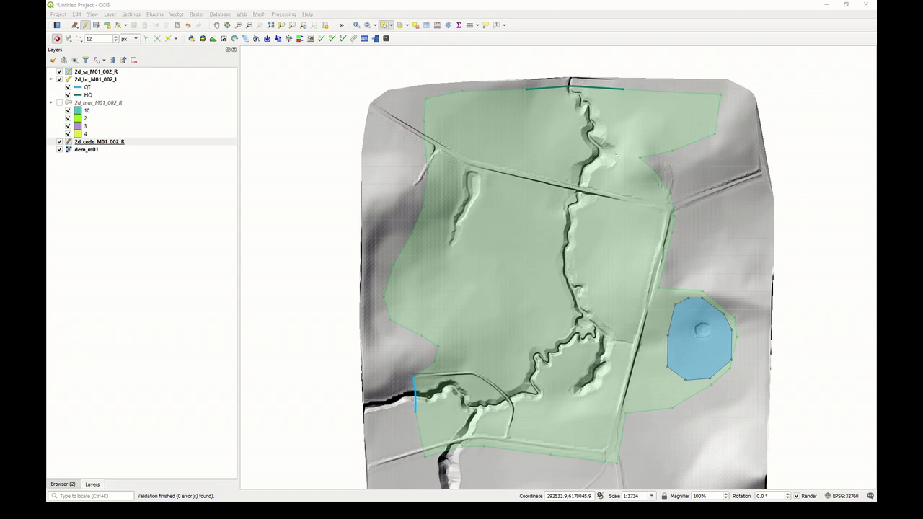
- Save current edits for all layers via the layer context menu, confirming with Yes
right_click(106, 145)
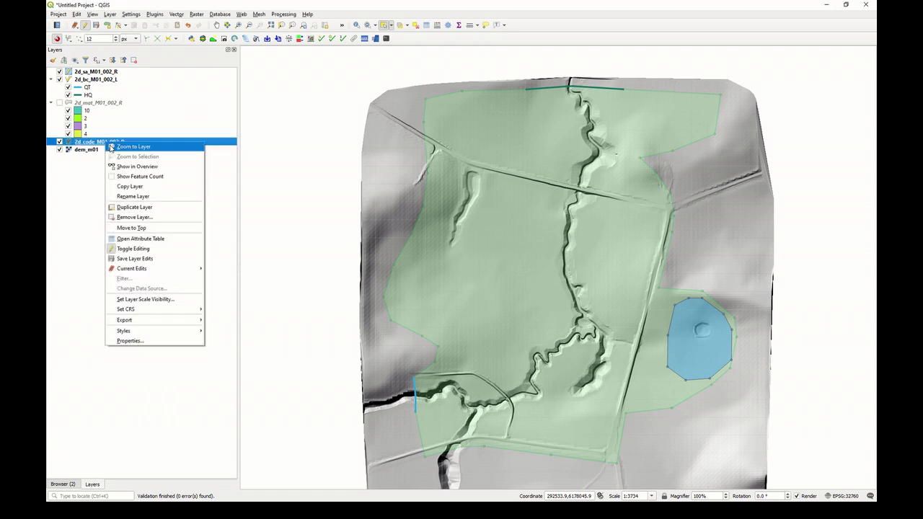
mouse_move(164, 269)
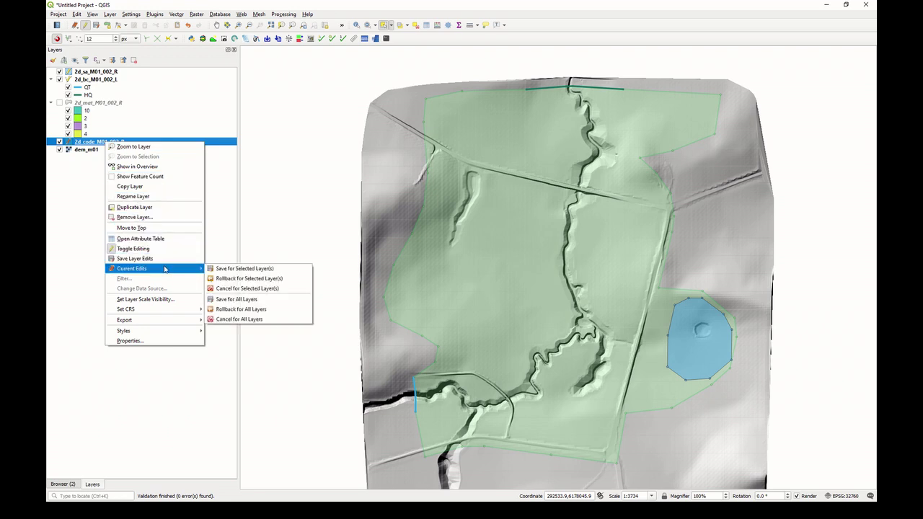
click(269, 300)
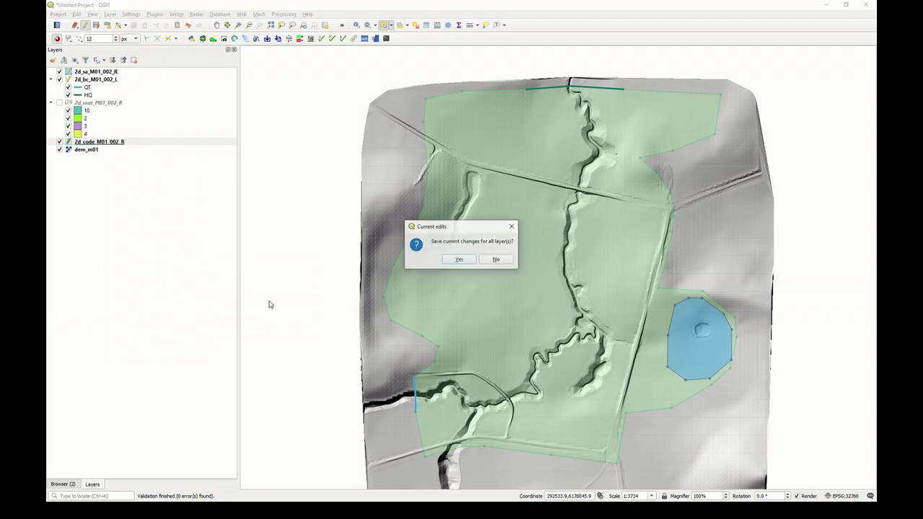
click(462, 259)
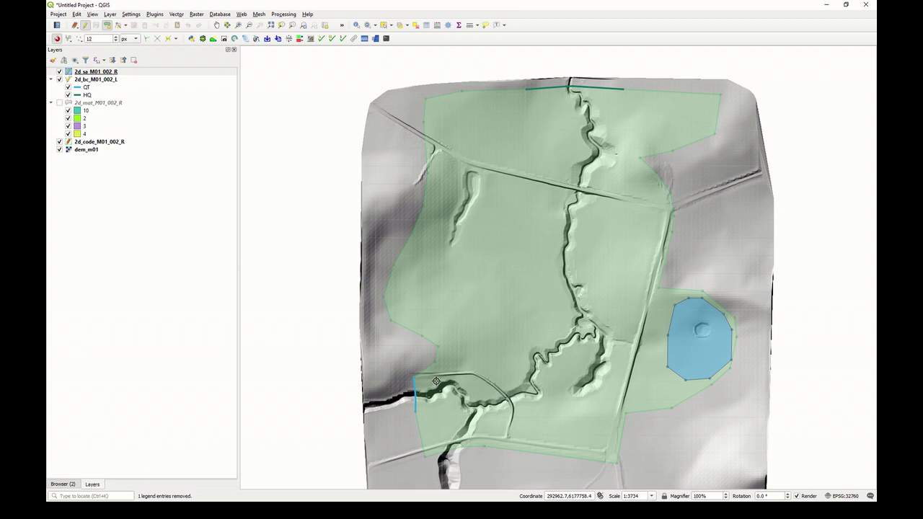
- Create an empty M01_5m_002.tbc file in the model folder and open it in Notepad++
key(alt+Tab)
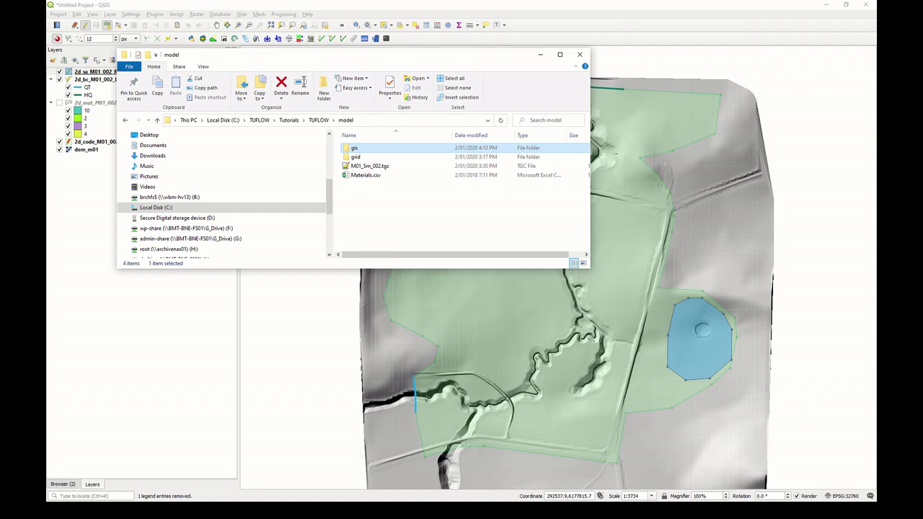
right_click(387, 199)
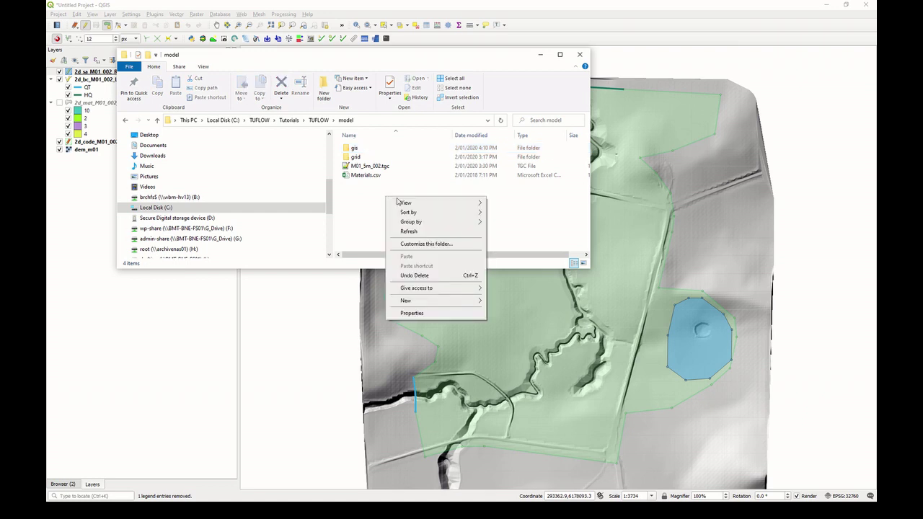
mouse_move(441, 301)
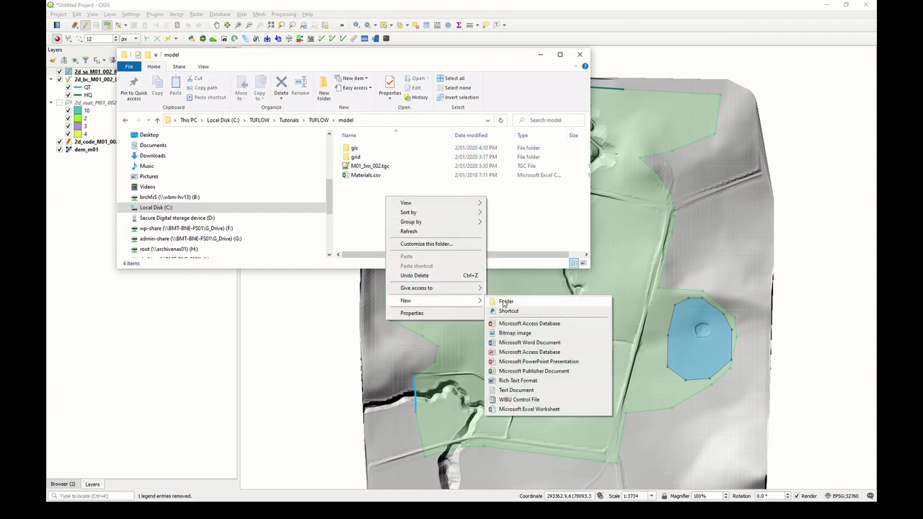
click(515, 390)
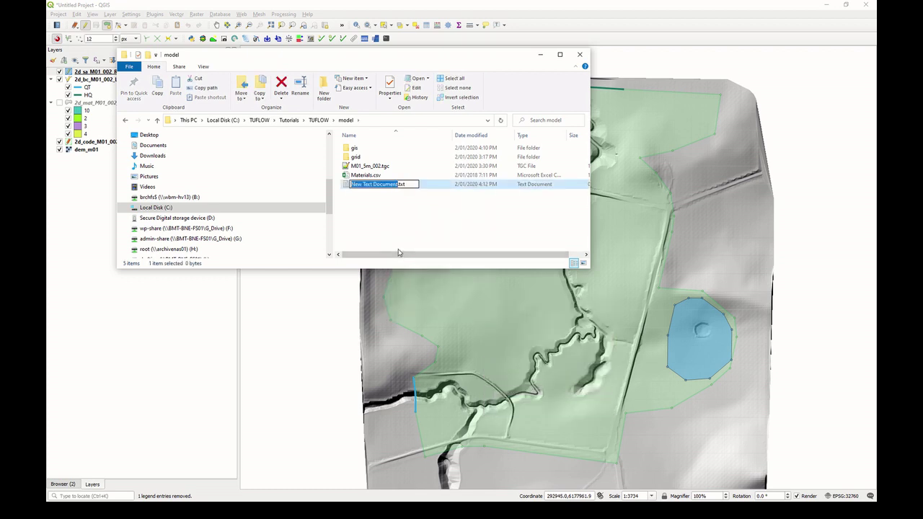
text(M01_5m_002.tbc)
key(Delete)
key(Delete)
key(Delete)
key(Delete)
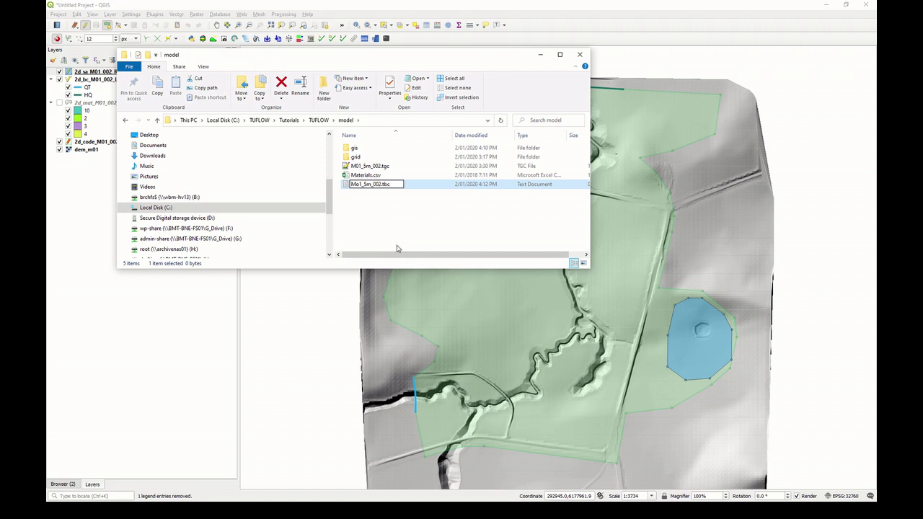
click(360, 184)
key(BackSpace)
text(0)
click(409, 215)
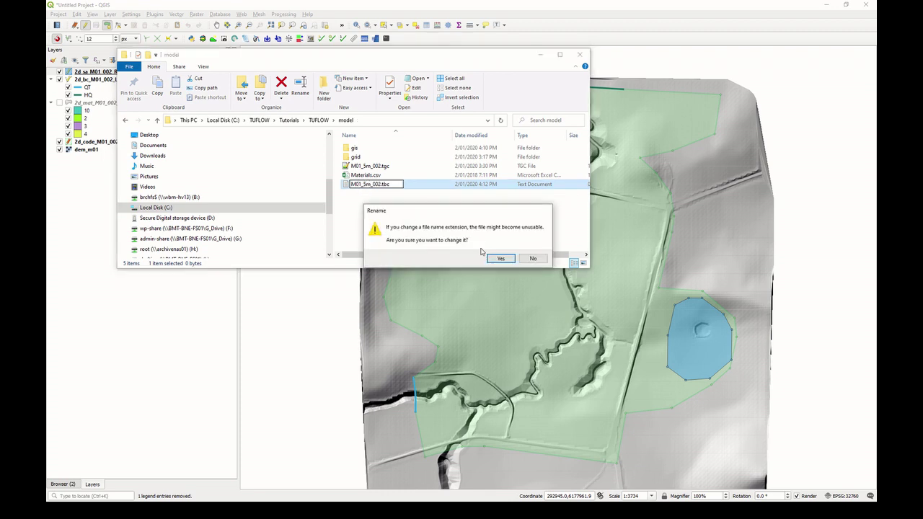
click(500, 258)
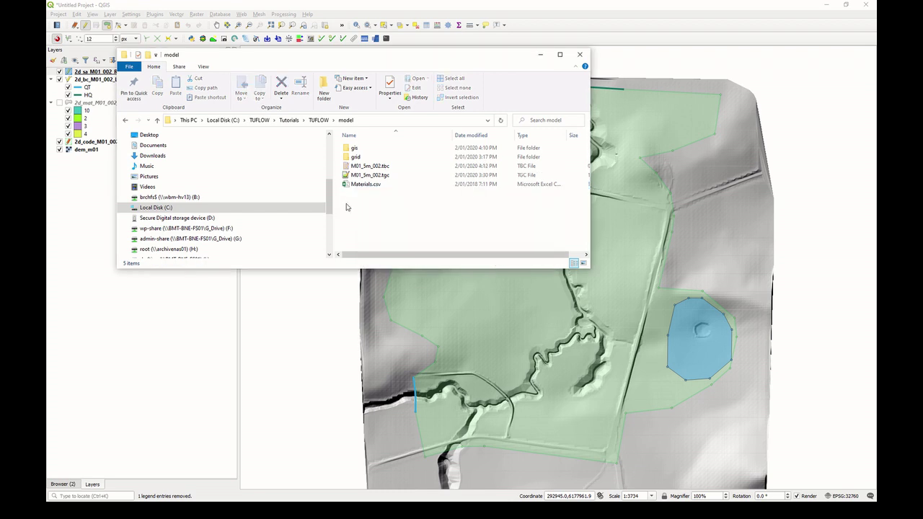
right_click(374, 168)
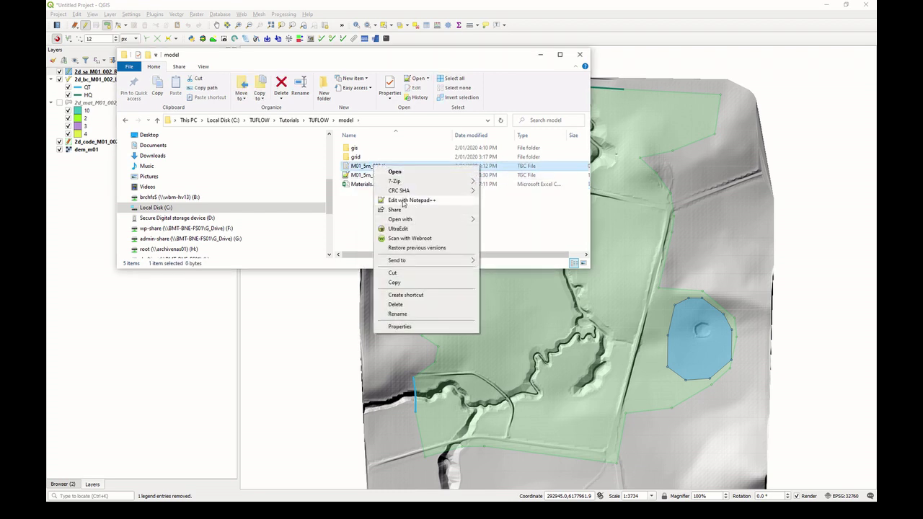
click(404, 200)
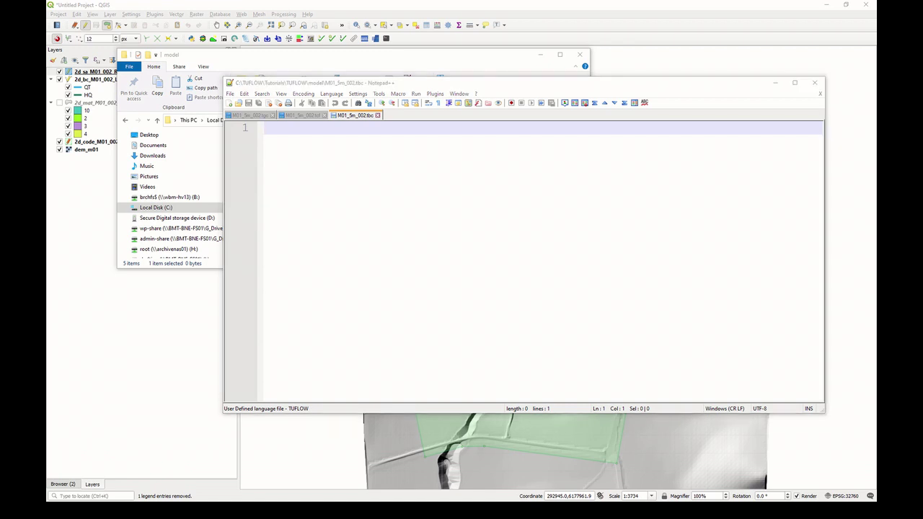
- In QGIS's Import TUFLOW Empty File dialog, read the 2d_bc and 2d_sa descriptions, then close it
click(282, 132)
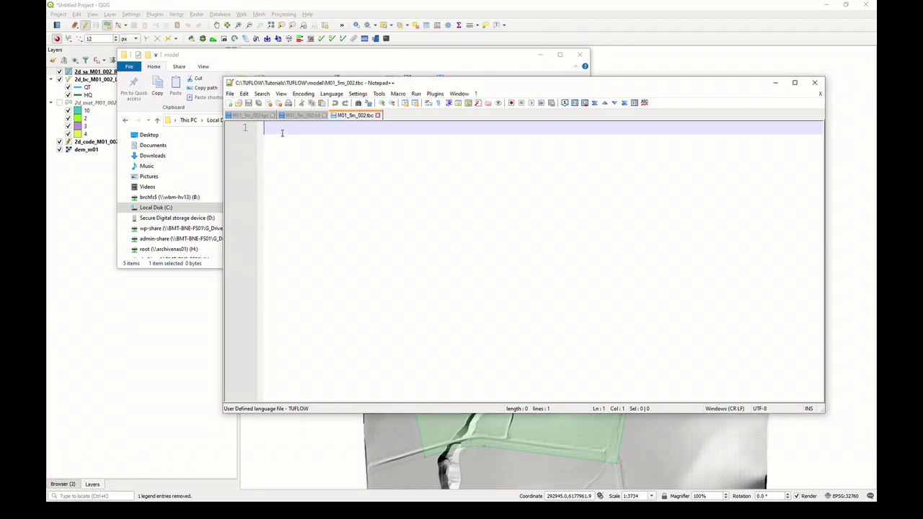
click(280, 7)
click(267, 39)
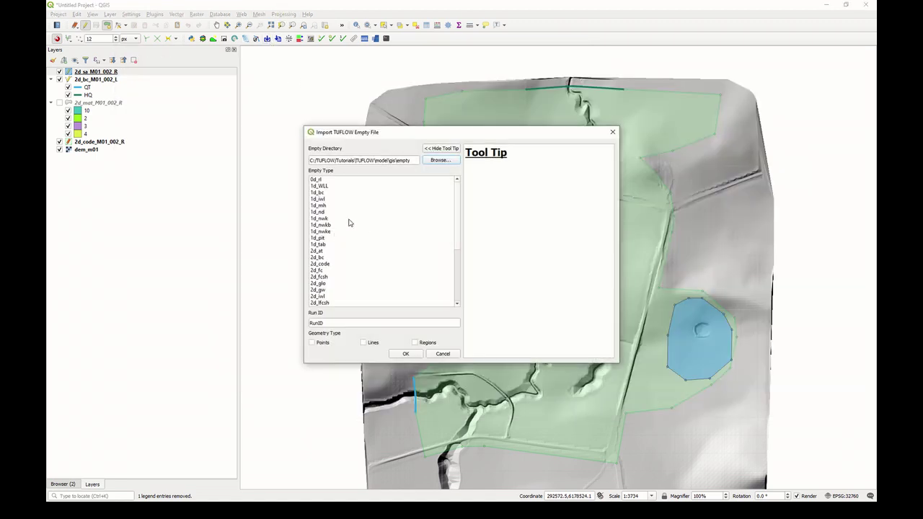
click(321, 258)
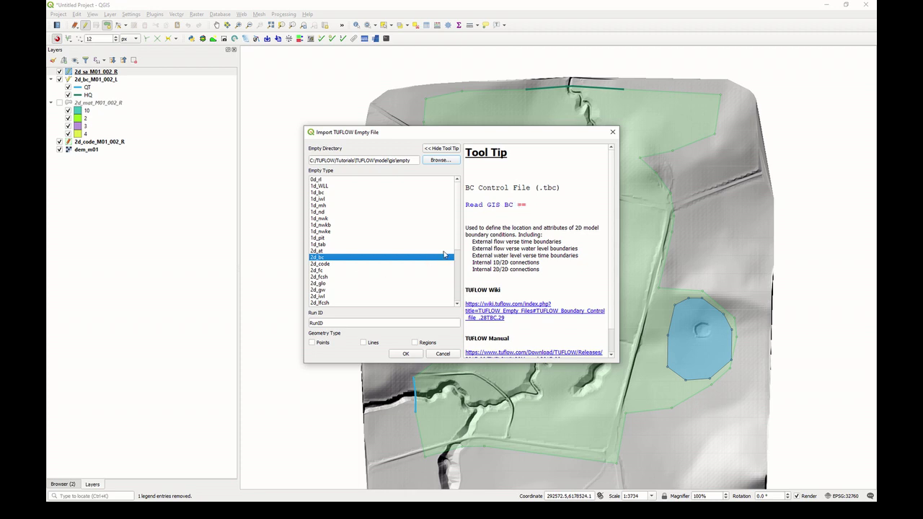
scroll(456, 256, down, 2)
scroll(456, 256, down, 3)
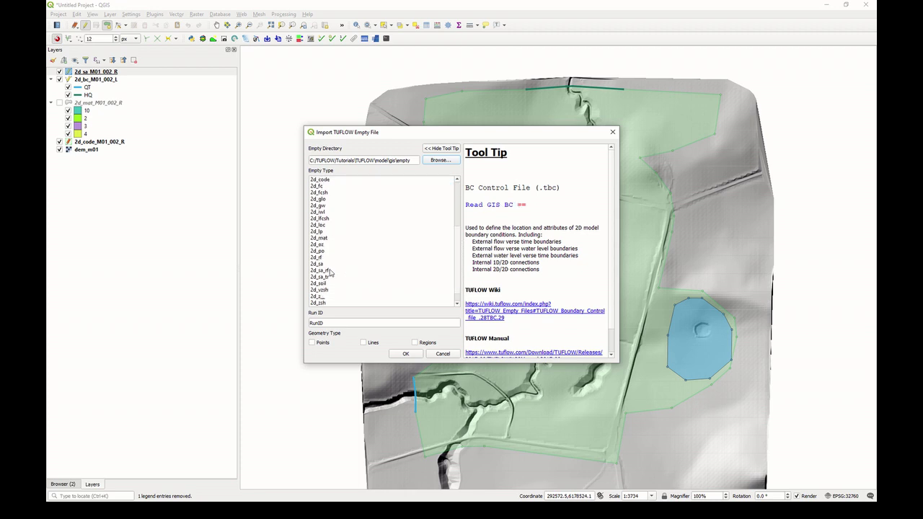
click(321, 264)
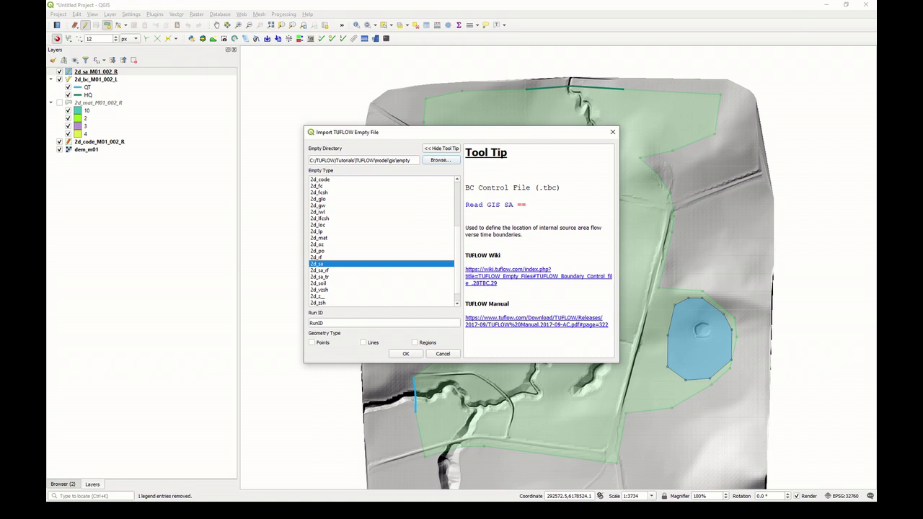
click(613, 132)
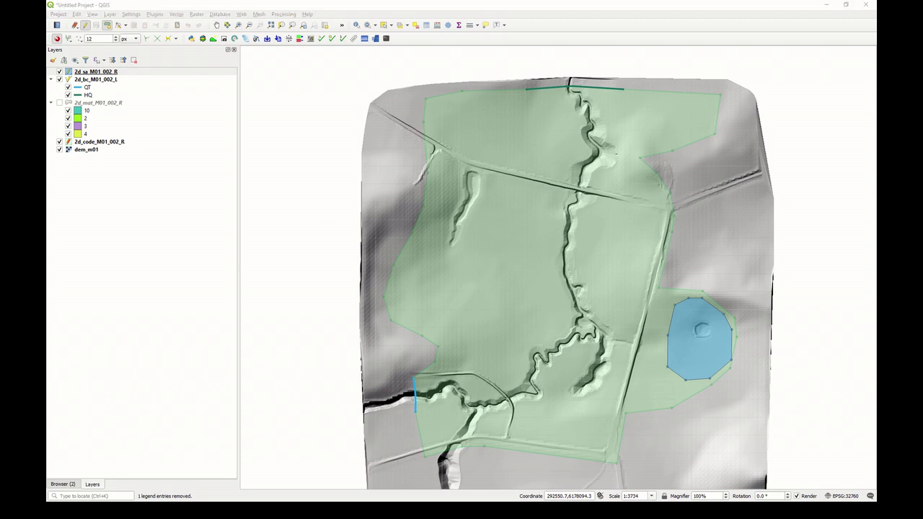
- Paste the Read GIS BC == gis\2d_bc_M01_002_L.shp line and check the referenced shapefile opens
text(Read GIS BC == gis\2d_bc_M01_002_L.shp)
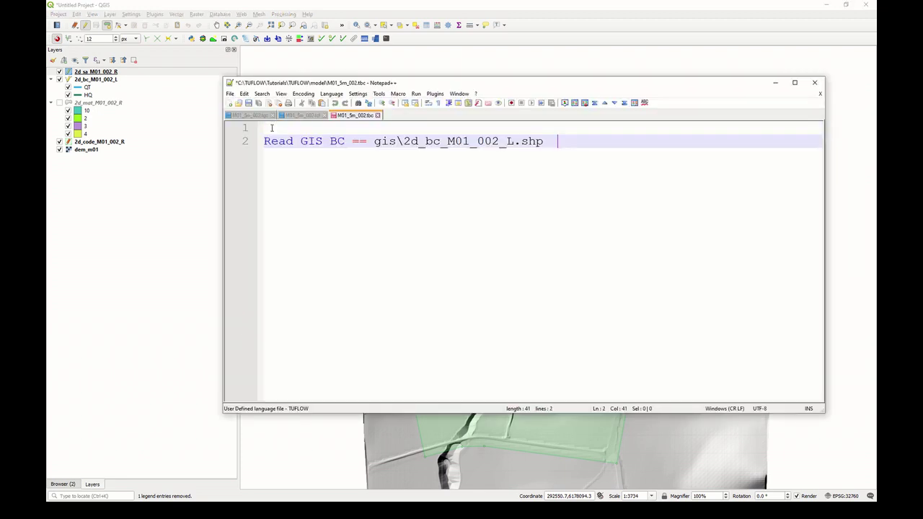
click(278, 132)
key(Delete)
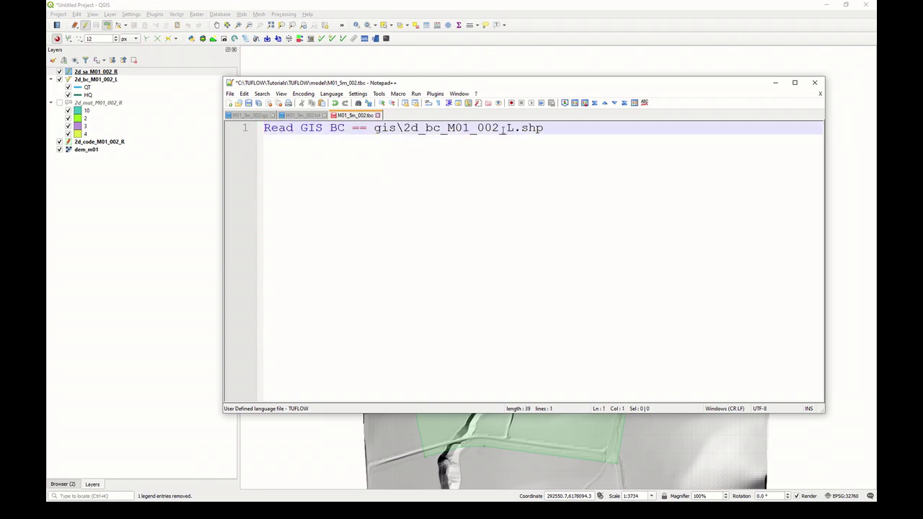
right_click(460, 123)
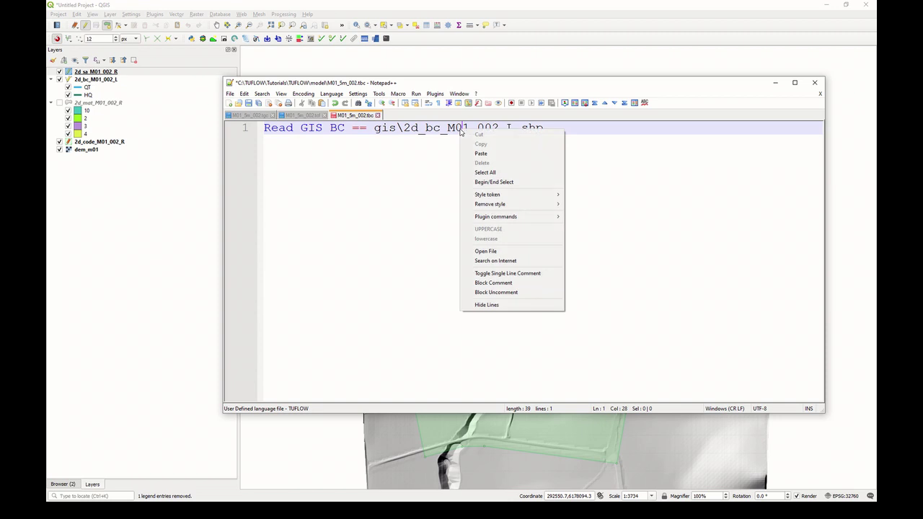
click(501, 252)
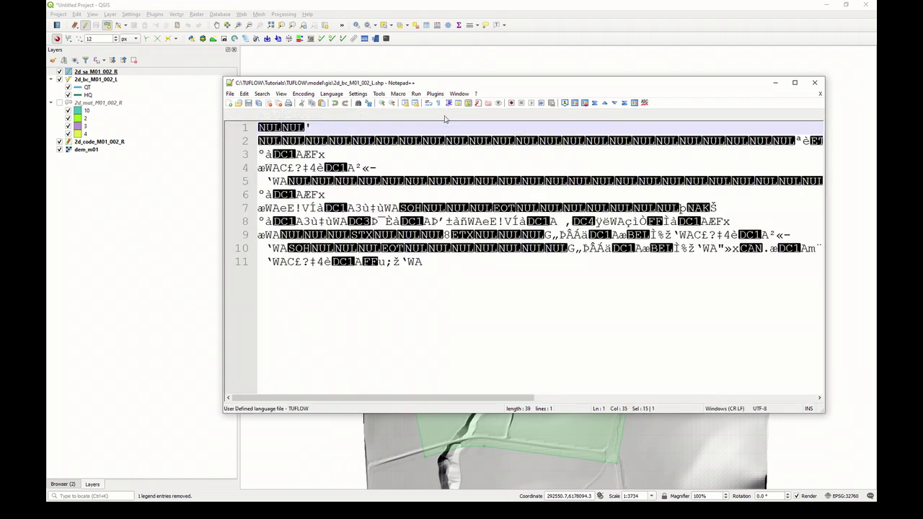
click(445, 115)
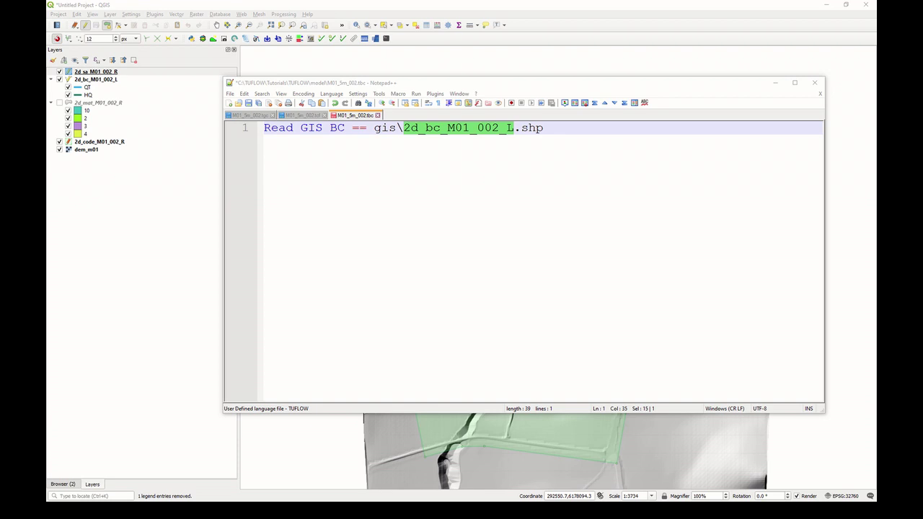
- Add Read GIS SA == gis\2d_sa_M01_002_R.shp as line 2 and save the .tbc
click(271, 141)
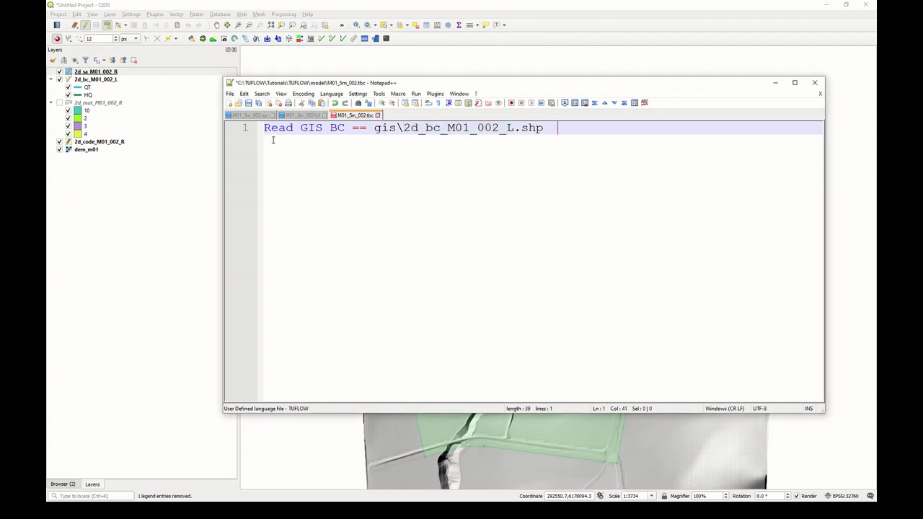
key(Return)
text(Read GIS SA == gis\2d_sa_M01_002_R.shp)
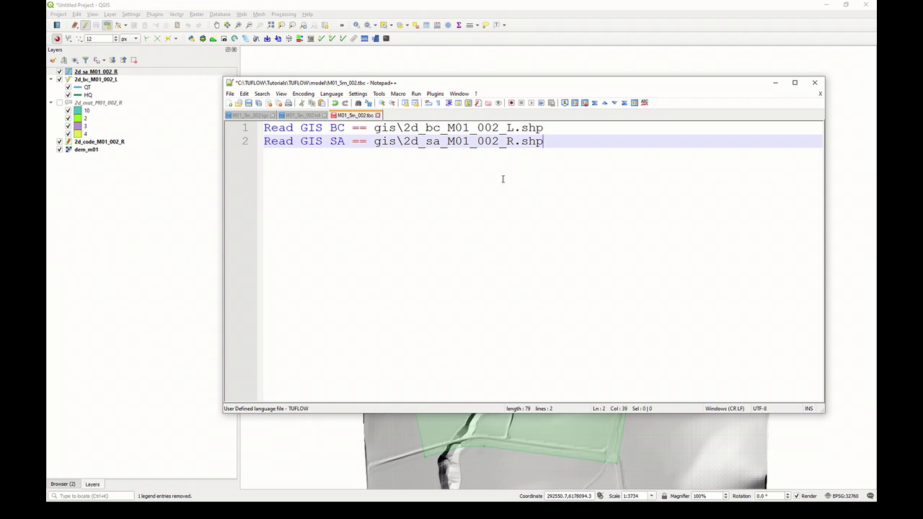
click(248, 104)
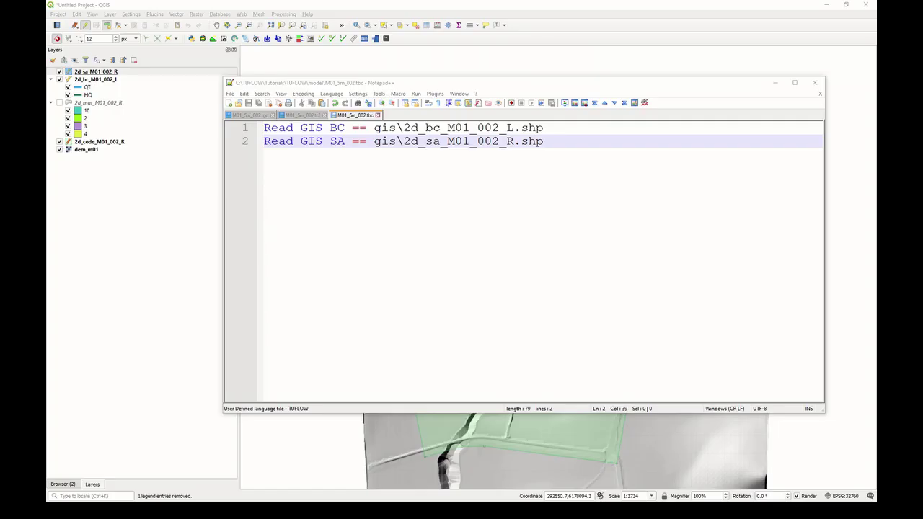
- Add BC Control File == ..\model\M01_5m_002.tbc as line 8 of M01_5m_002.tcf and save
click(310, 117)
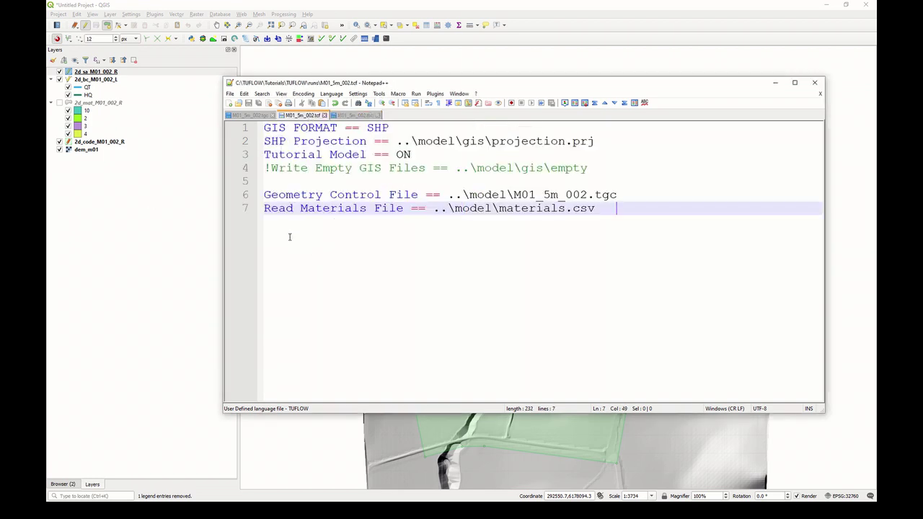
click(370, 194)
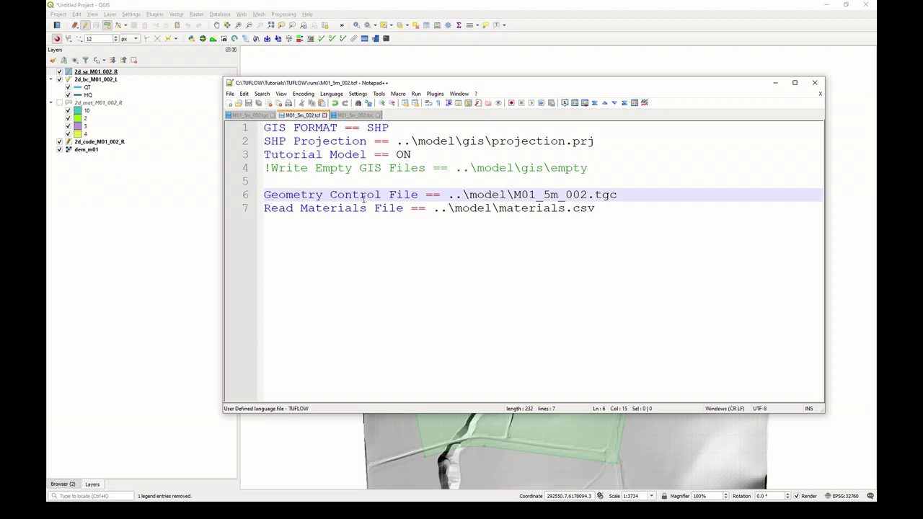
click(345, 209)
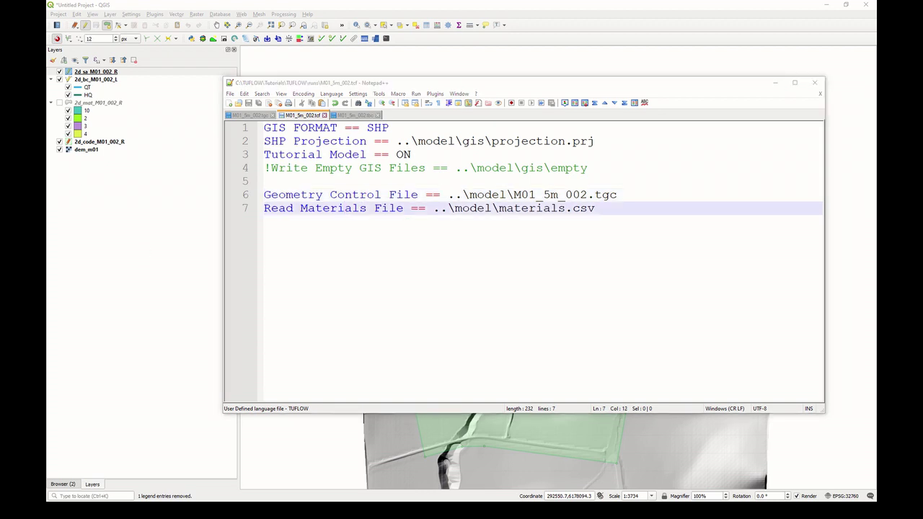
click(598, 209)
key(Return)
text(BC Control File == ..\model\M01_5m_002.tbc)
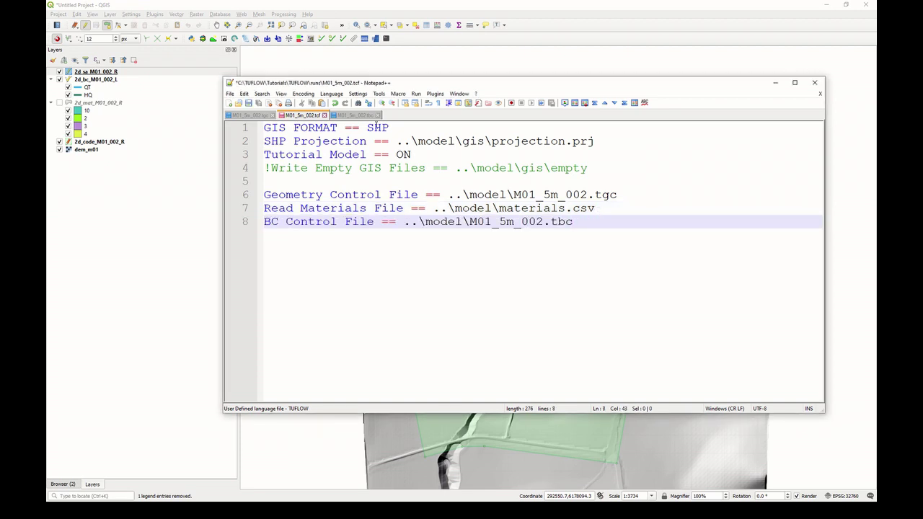
click(248, 103)
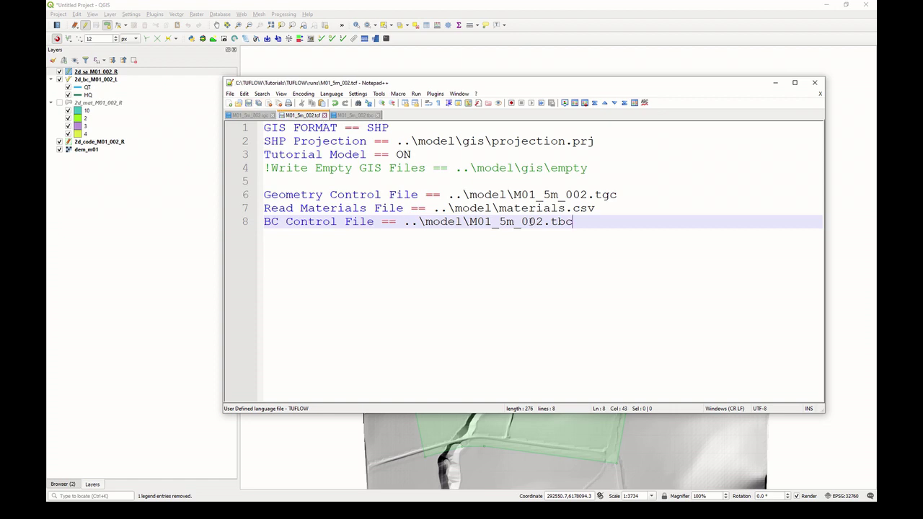
- Check that the referenced M01_5m_002.tbc path opens, then return to the .tcf
right_click(531, 221)
click(548, 343)
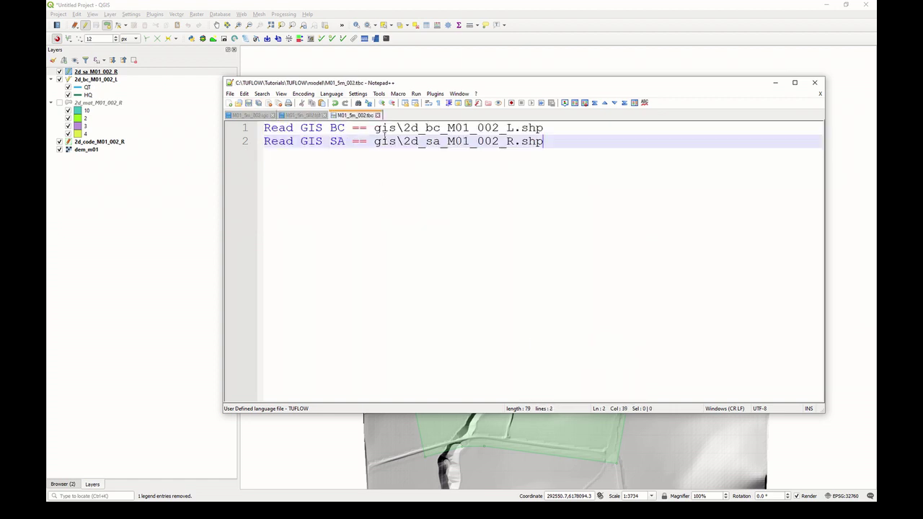
click(301, 115)
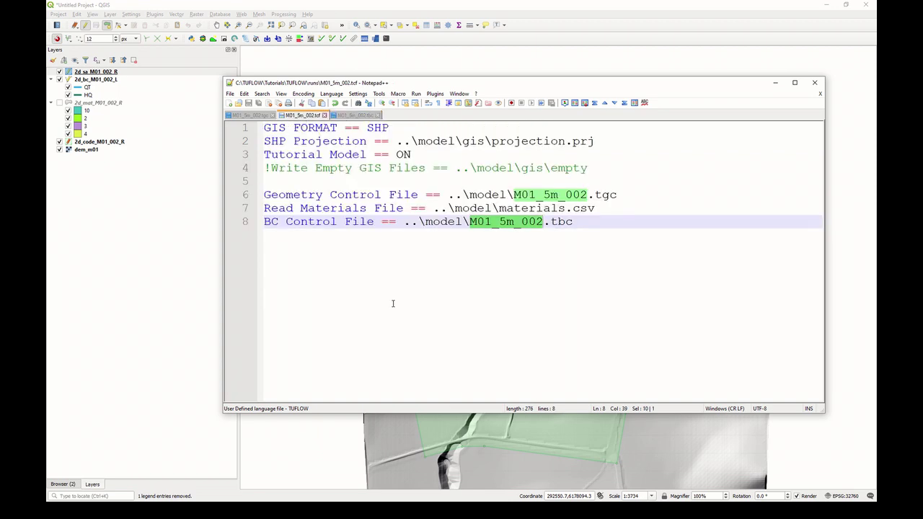
click(585, 223)
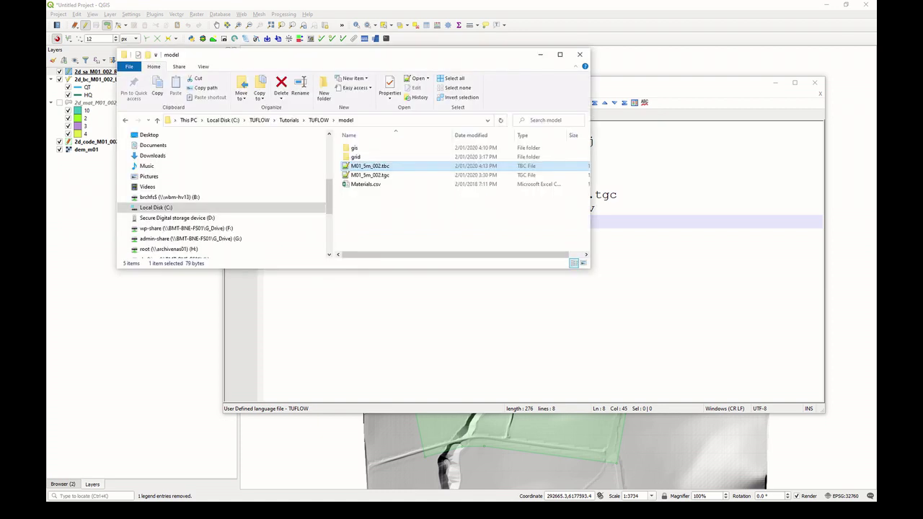
- Browse to Module_Data\Module_01\Excel and copy TUFLOW Tutorial Model BC Database.xls
click(285, 123)
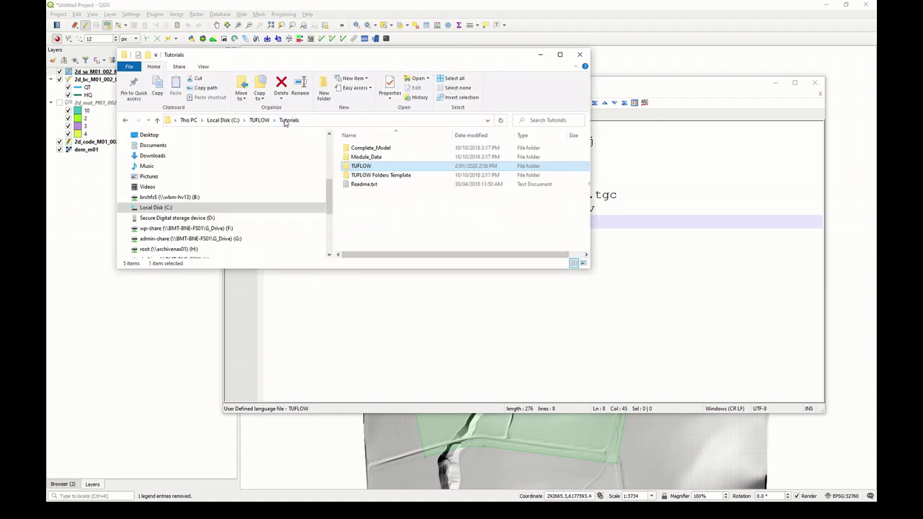
double_click(372, 159)
double_click(374, 166)
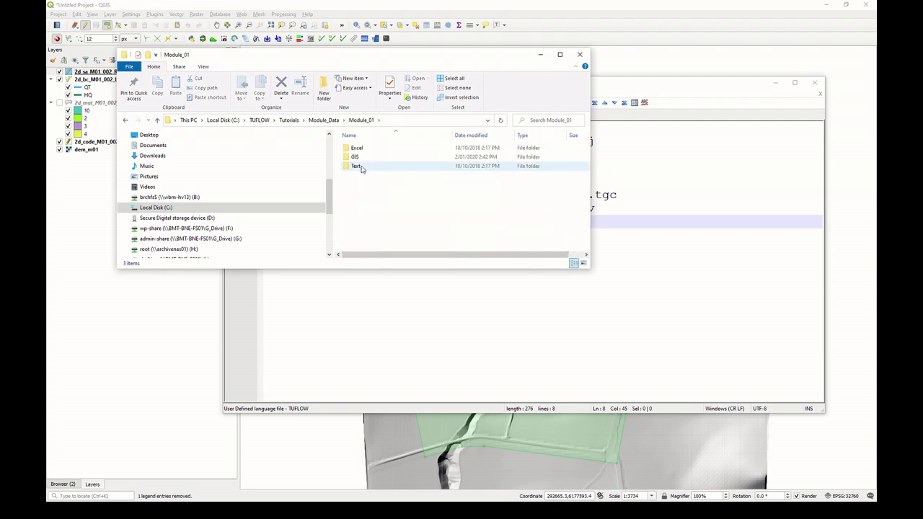
double_click(356, 148)
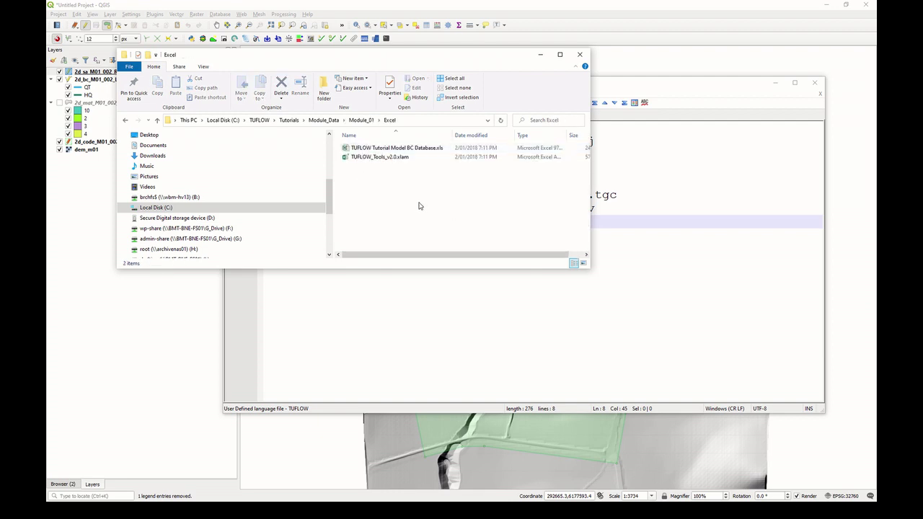
click(392, 148)
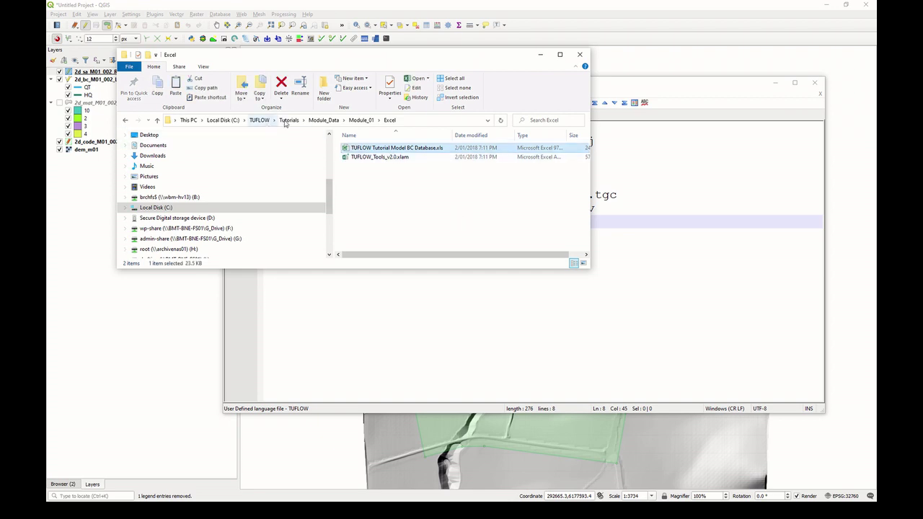
- Paste the BC Database spreadsheet into the empty TUFLOW\bc_dbase folder
click(260, 120)
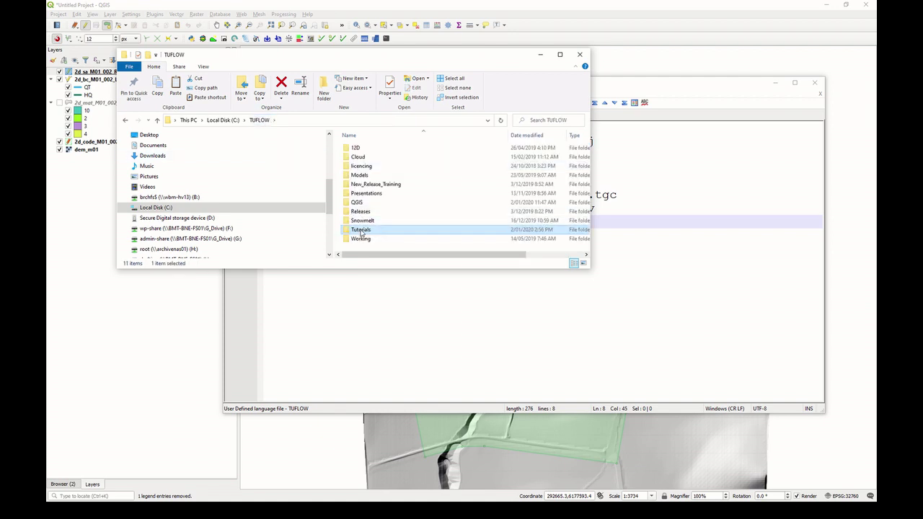
double_click(362, 229)
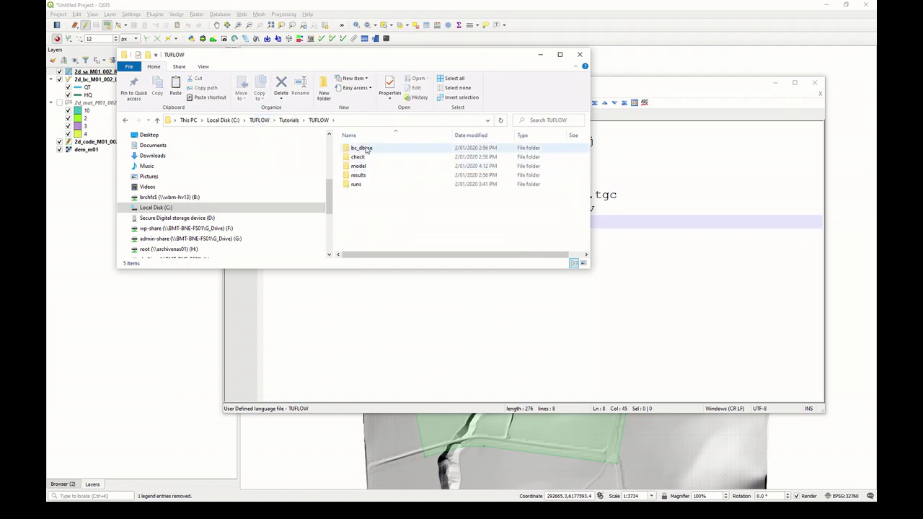
double_click(366, 151)
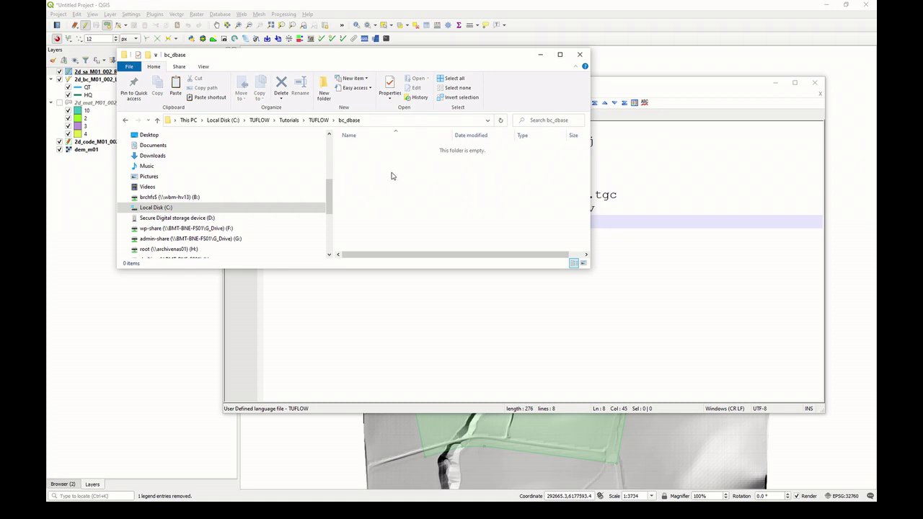
right_click(392, 176)
click(412, 231)
click(398, 189)
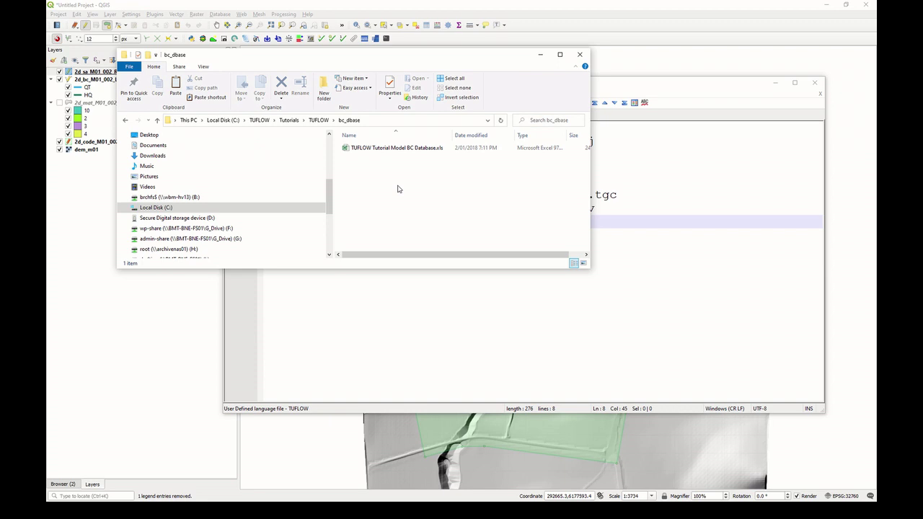
click(401, 148)
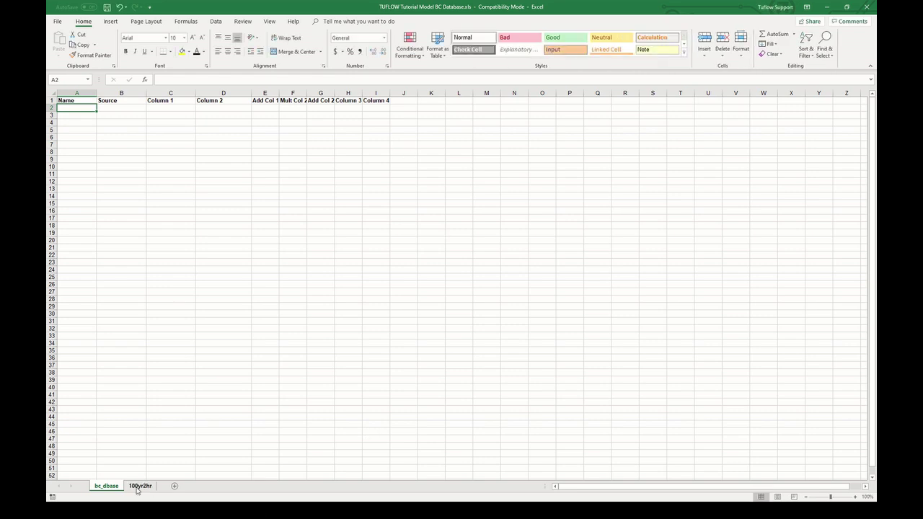
- Show the 100yr2hr sheet and AutoFit columns A–D to their contents
click(139, 486)
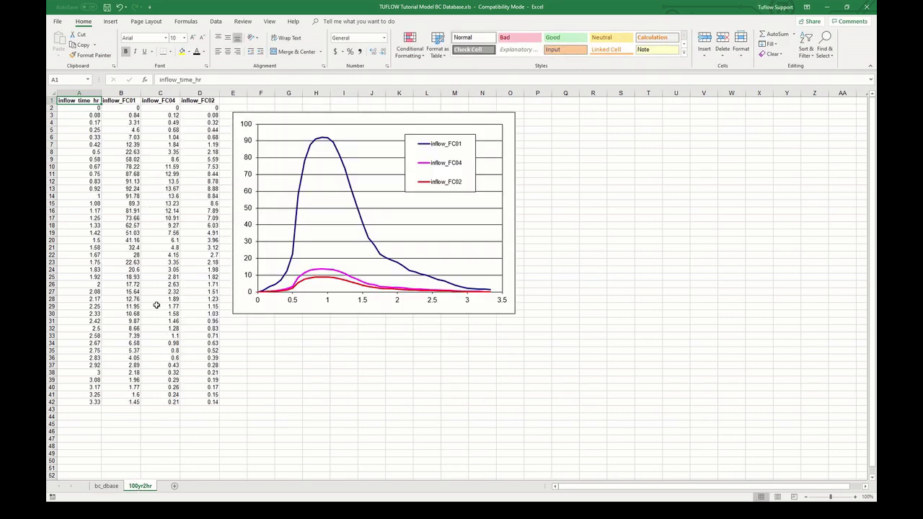
drag(90, 93, 219, 92)
double_click(218, 92)
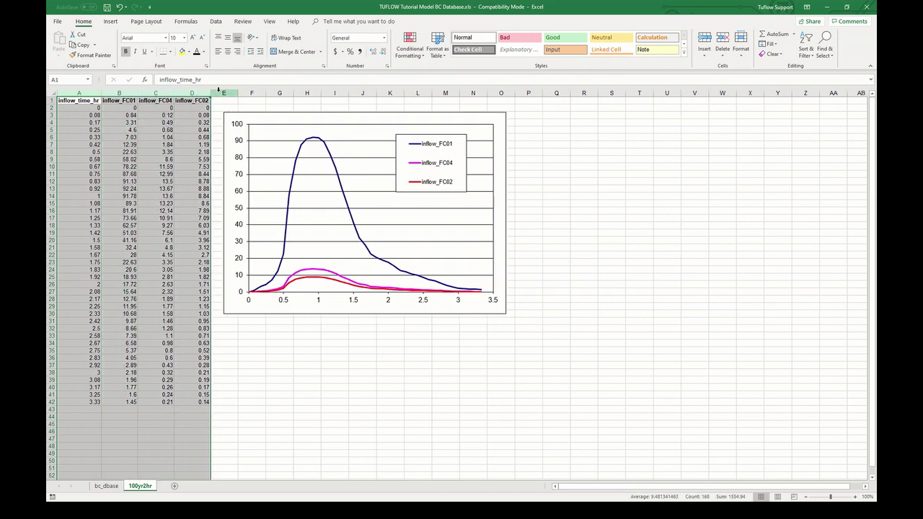
click(320, 397)
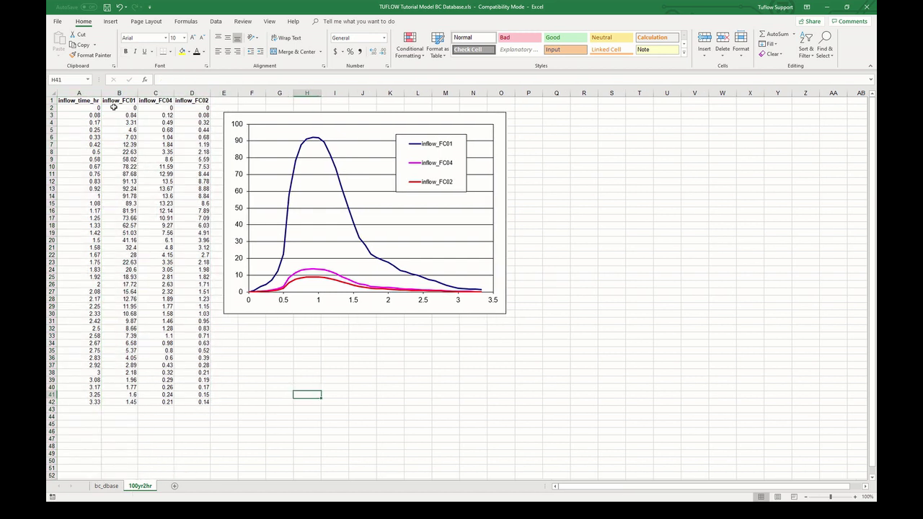
- Start a Save As and choose CSV (Comma delimited) as the file type
click(58, 22)
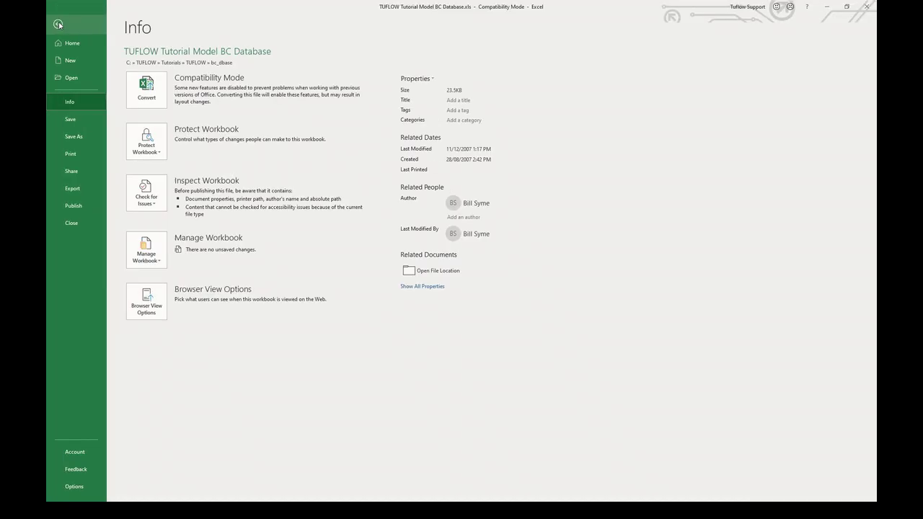
click(75, 137)
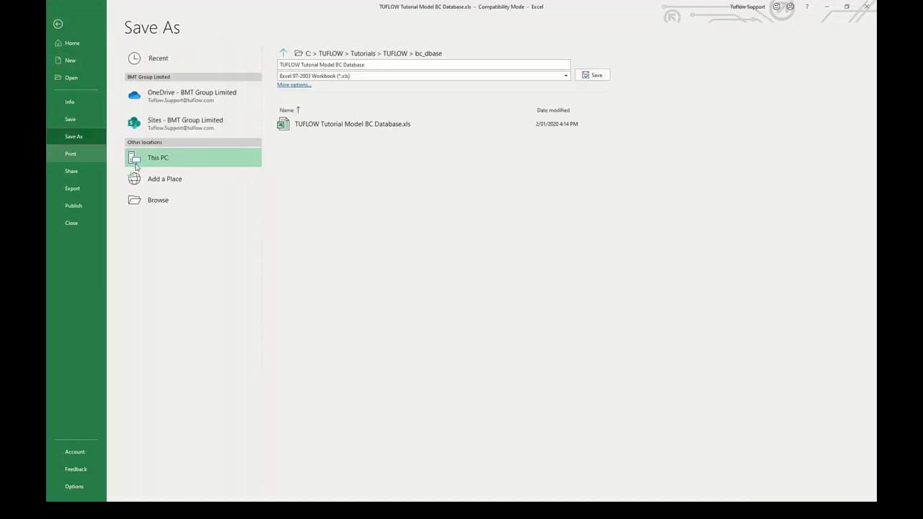
click(157, 201)
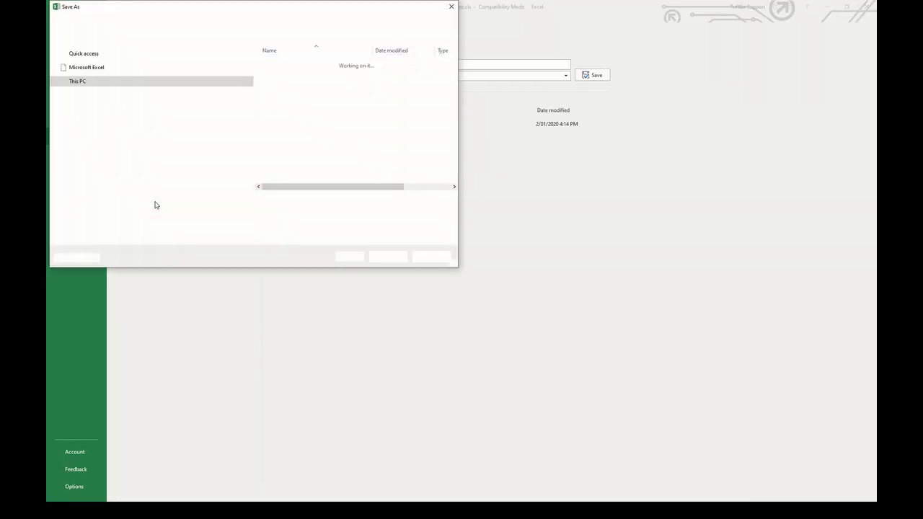
click(158, 211)
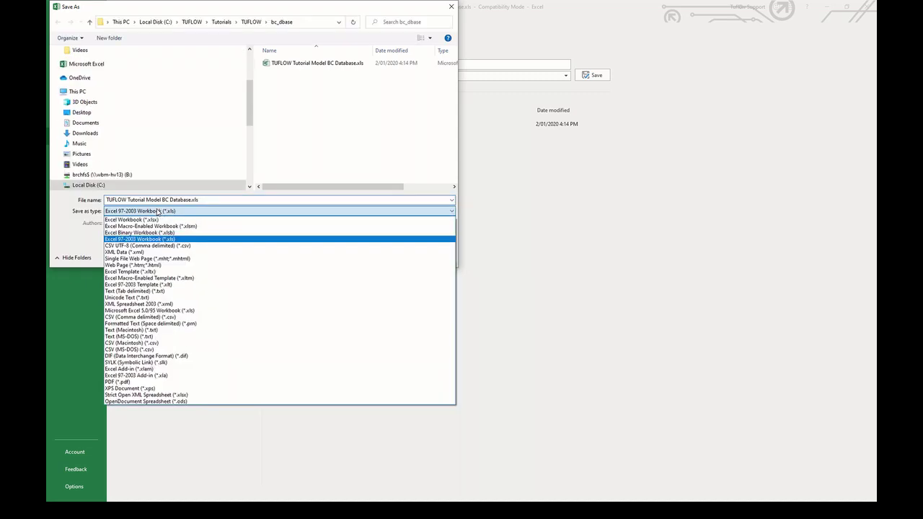
click(176, 318)
click(174, 211)
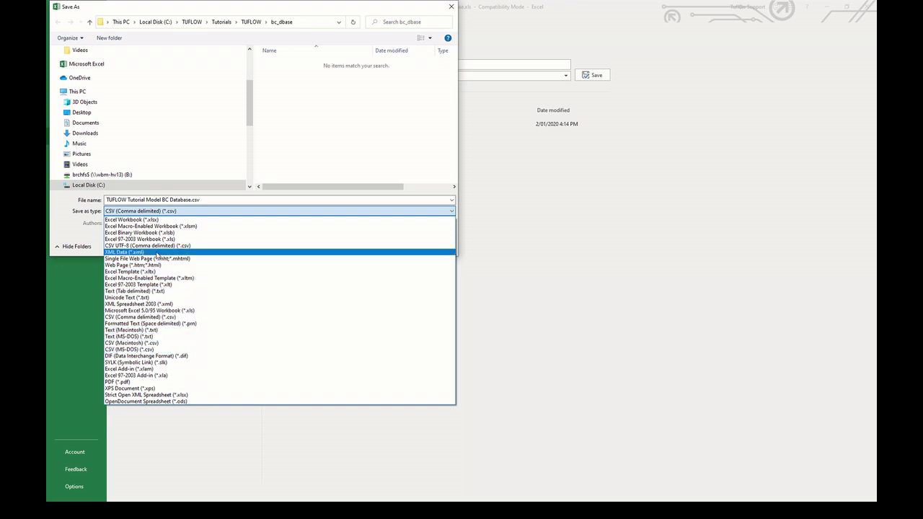
click(175, 317)
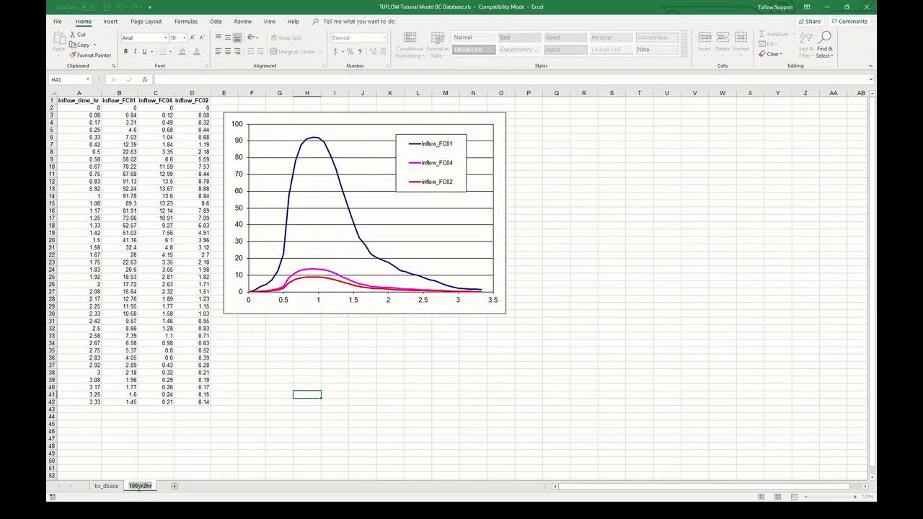
- Save the active sheet as 100yr2hr.csv in CSV (Comma delimited) format, accepting the single-sheet warning
click(58, 22)
click(74, 137)
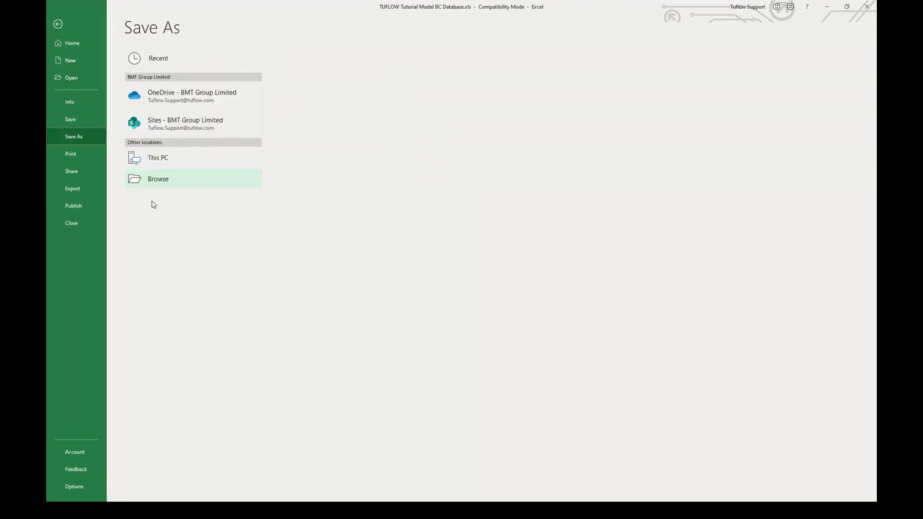
click(156, 199)
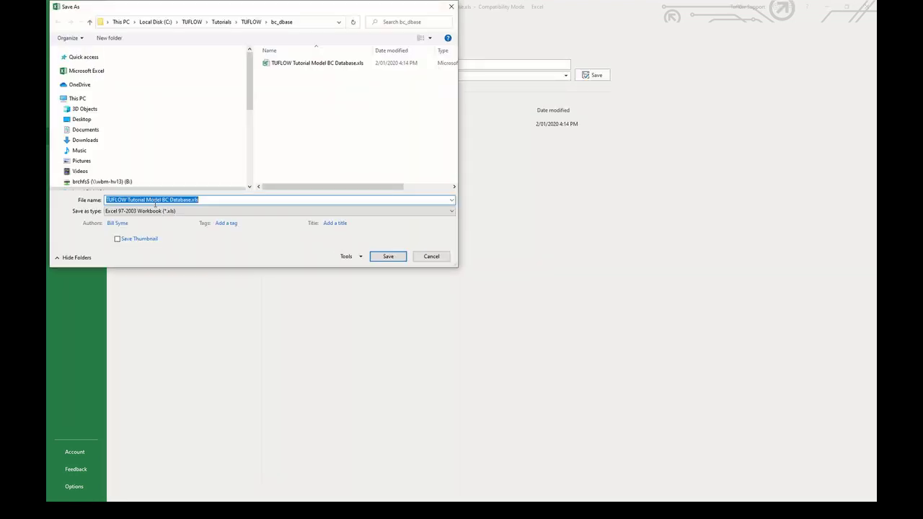
click(173, 210)
click(180, 318)
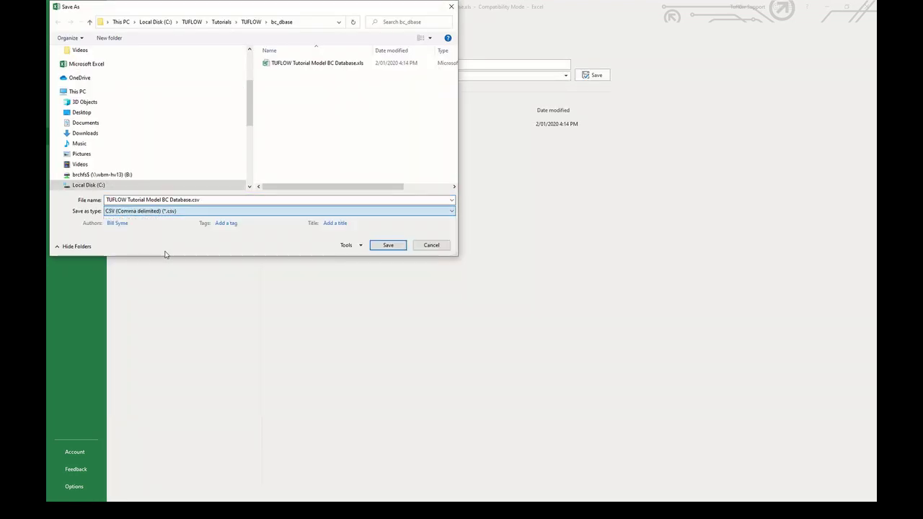
drag(190, 203, 92, 200)
text(100yr2hr)
click(385, 248)
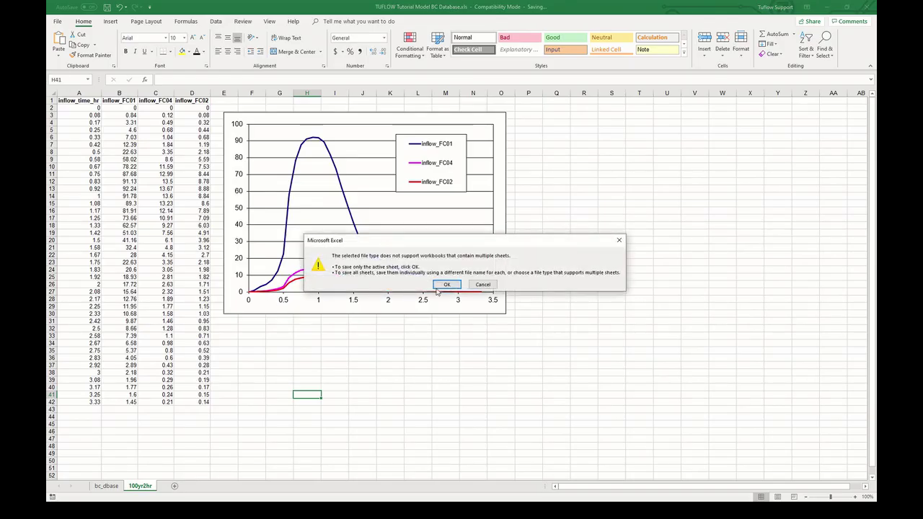
click(442, 286)
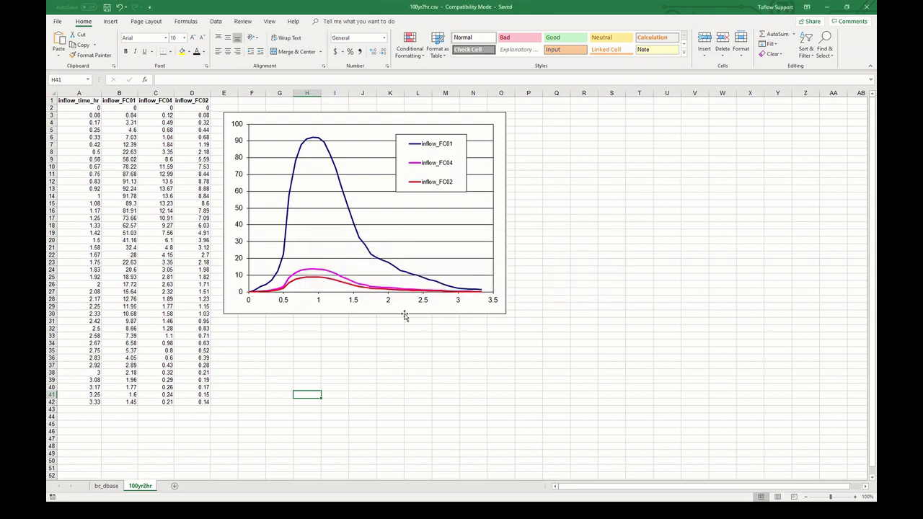
- On the bc_dbase sheet, AutoFit columns A to I to their headers
click(106, 487)
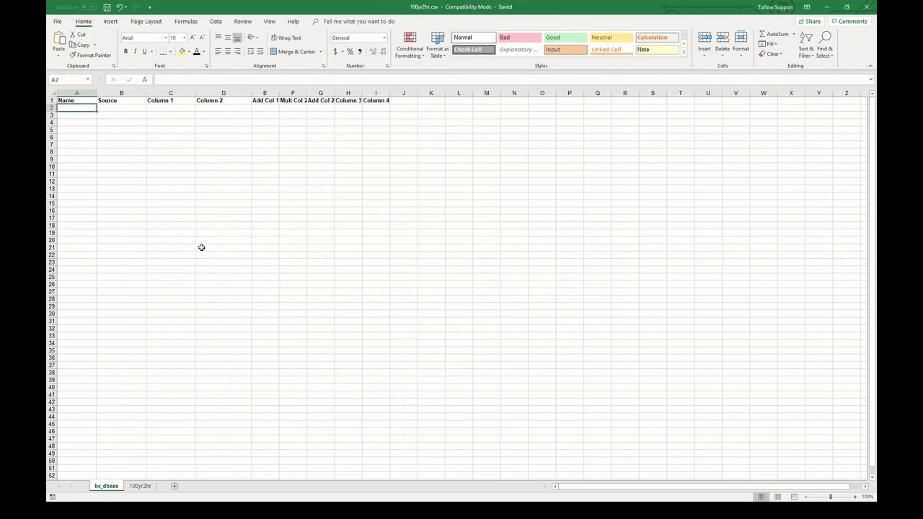
click(111, 118)
click(320, 195)
drag(163, 133, 163, 476)
drag(98, 88, 390, 87)
double_click(390, 91)
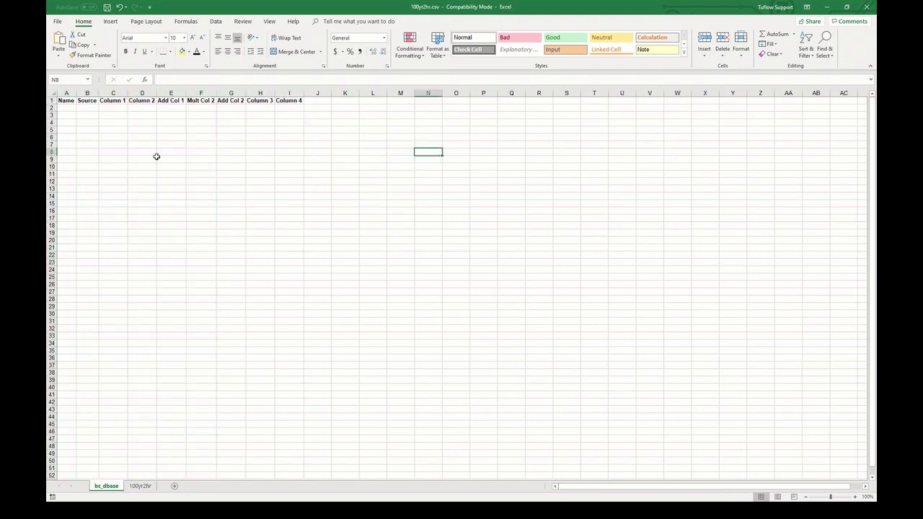
- Enter FC01 in cell A2 and FC04 in cell A3 under Name
click(65, 107)
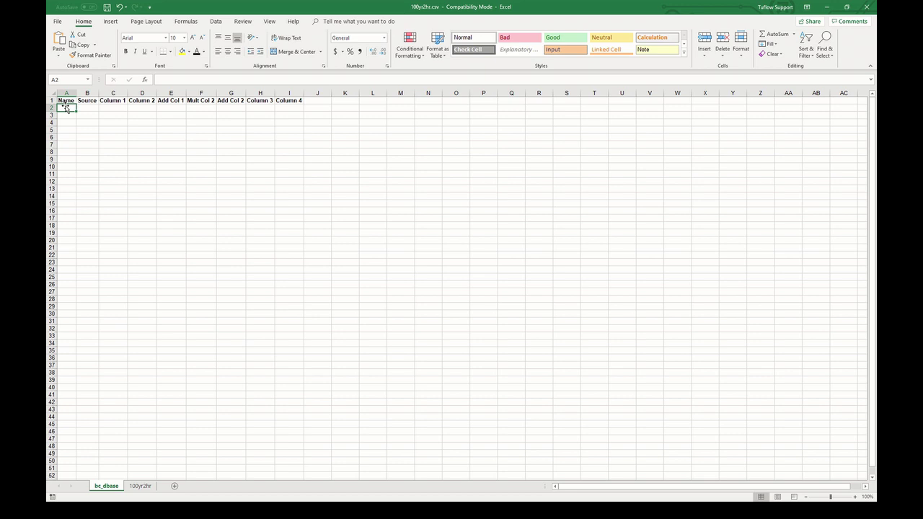
text(FC01)
key(Return)
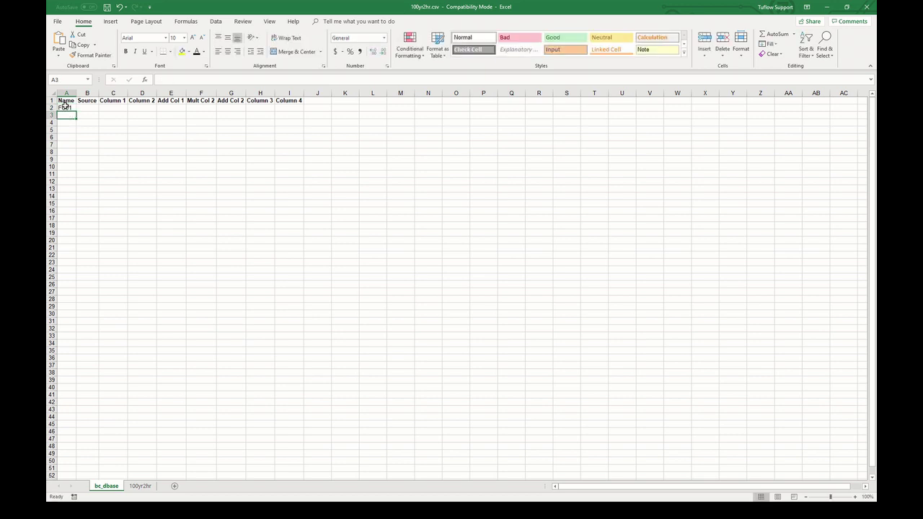
text(FC04)
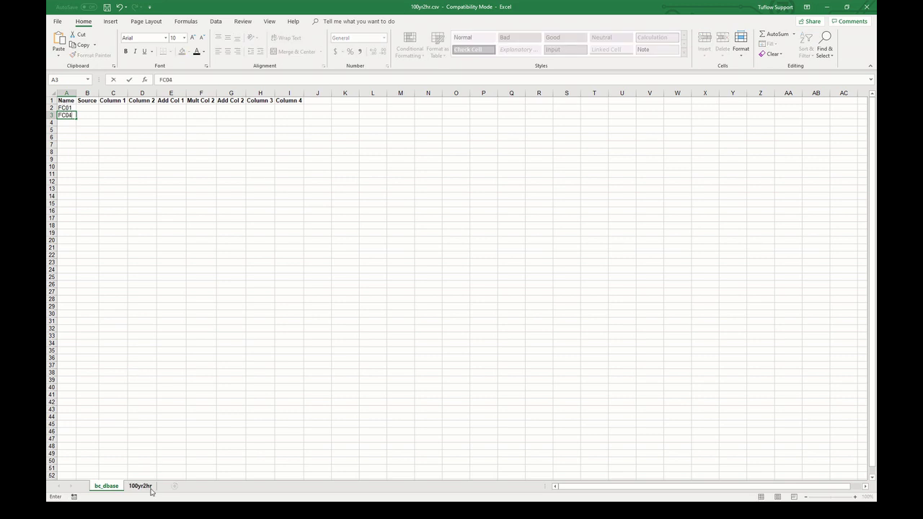
click(193, 314)
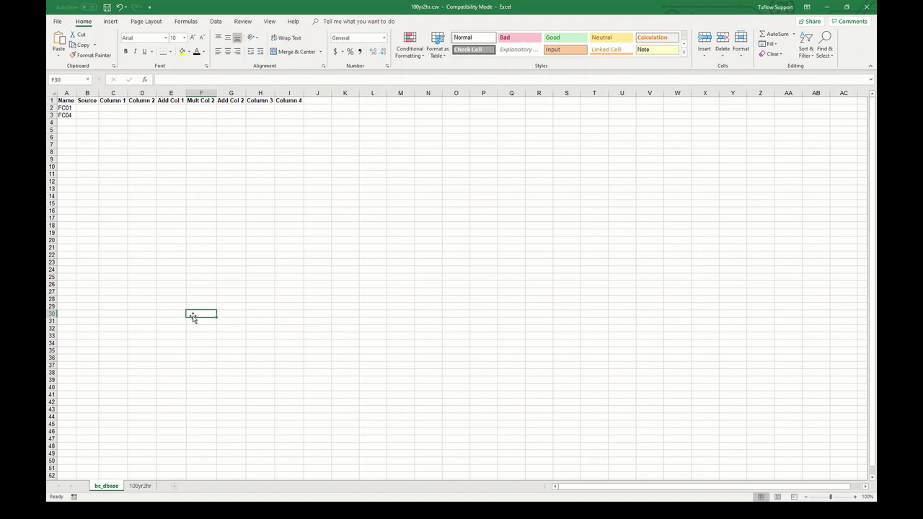
- Copy the file name 100yr2hr.csv from File Explorer
click(847, 6)
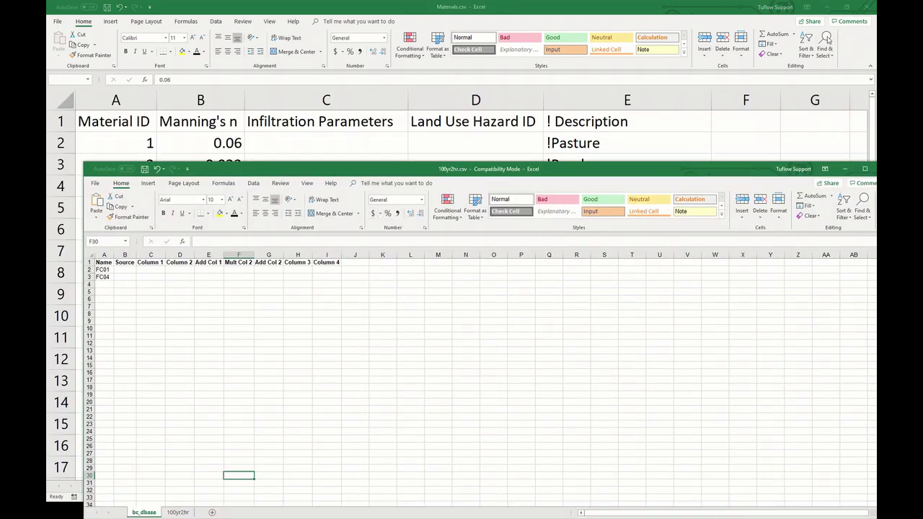
click(827, 8)
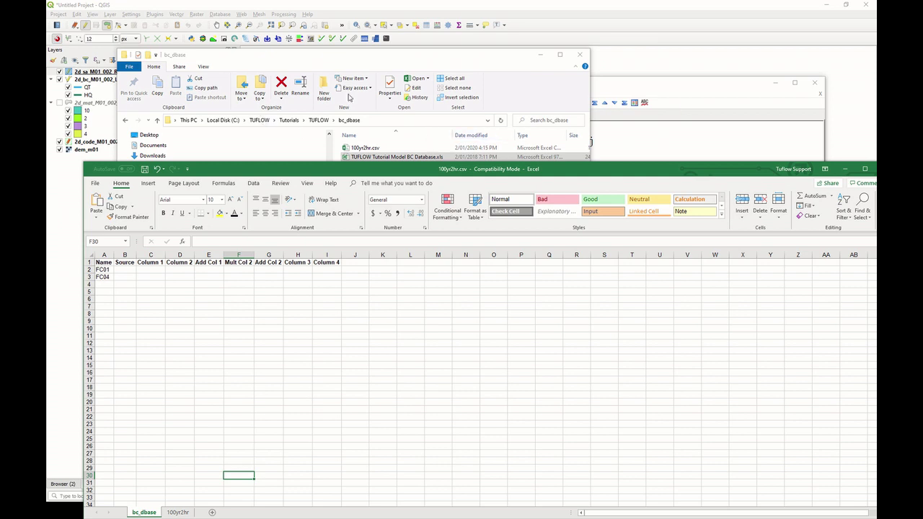
click(365, 148)
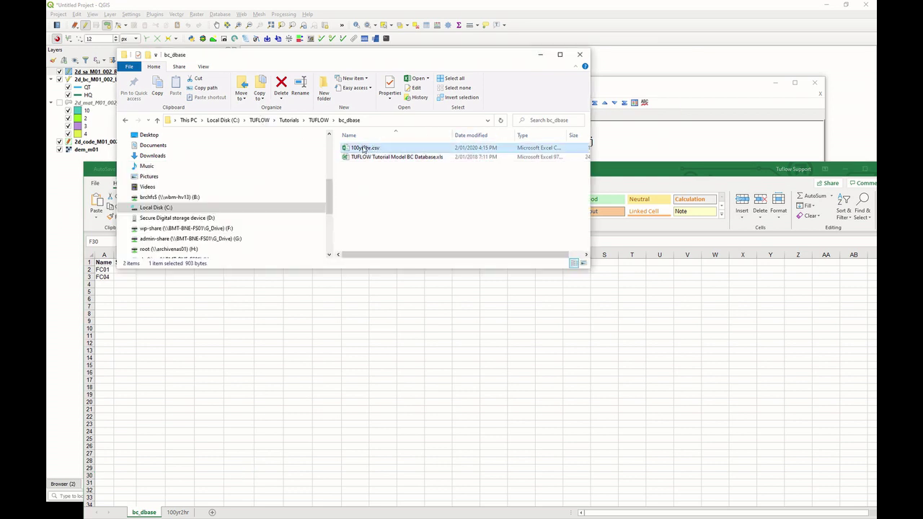
click(368, 148)
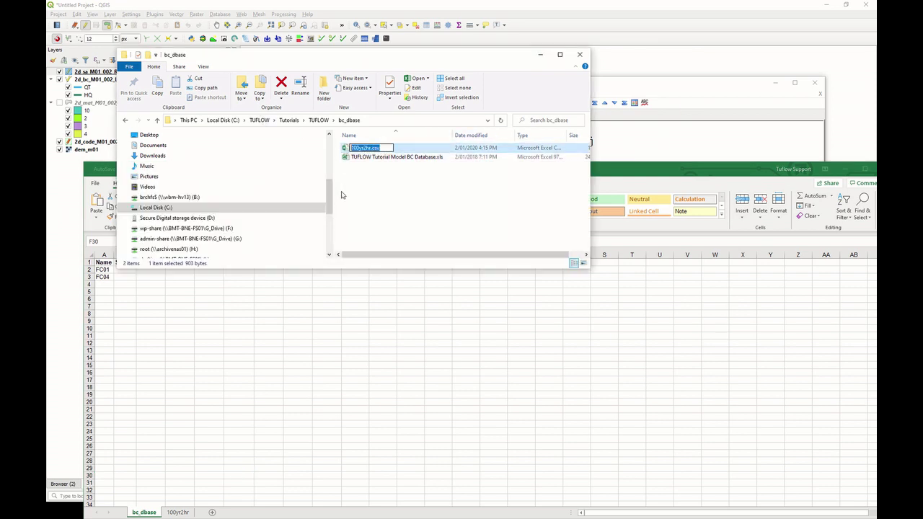
click(142, 276)
- Paste 100yr2hr.csv into Source cells B2 and B3, and widen column B to fit
click(126, 271)
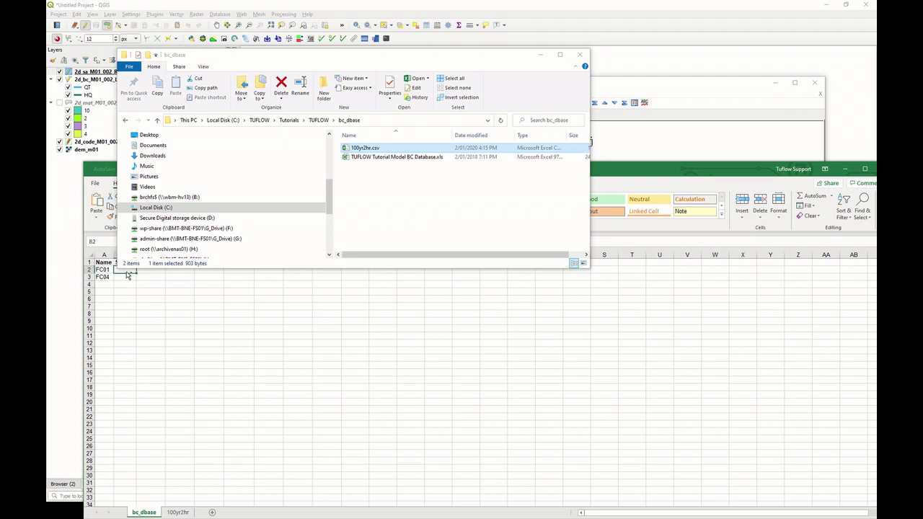
text(100yr2hr.csv)
key(Return)
text(100yr2hr.csv)
click(130, 313)
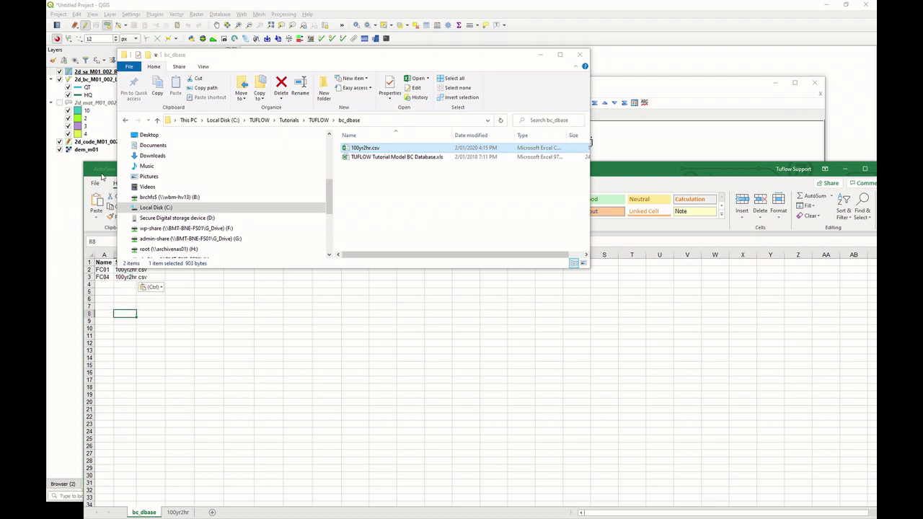
click(506, 364)
click(597, 181)
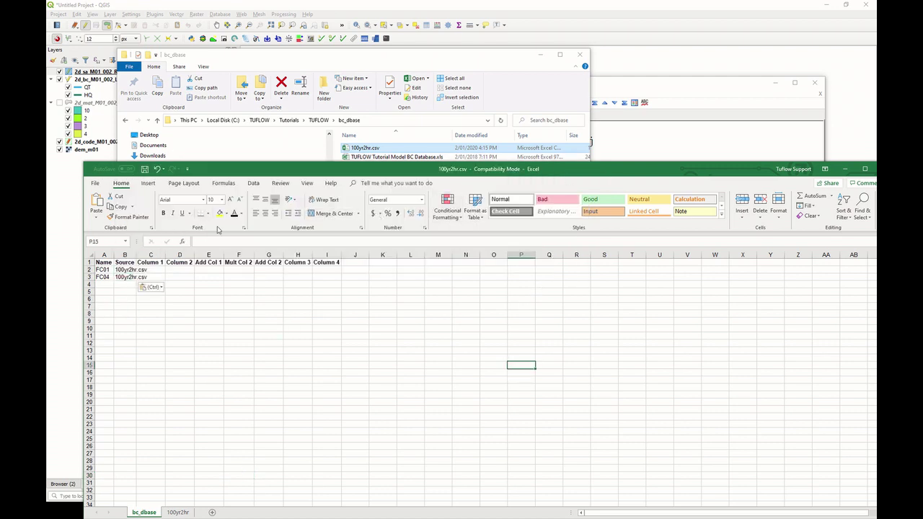
scroll(136, 268, up, 2)
scroll(137, 274, up, 2)
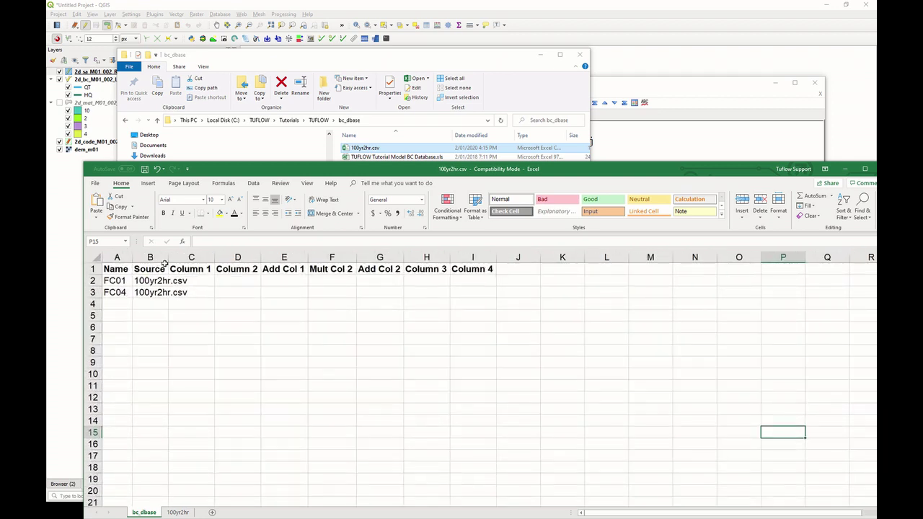
double_click(168, 257)
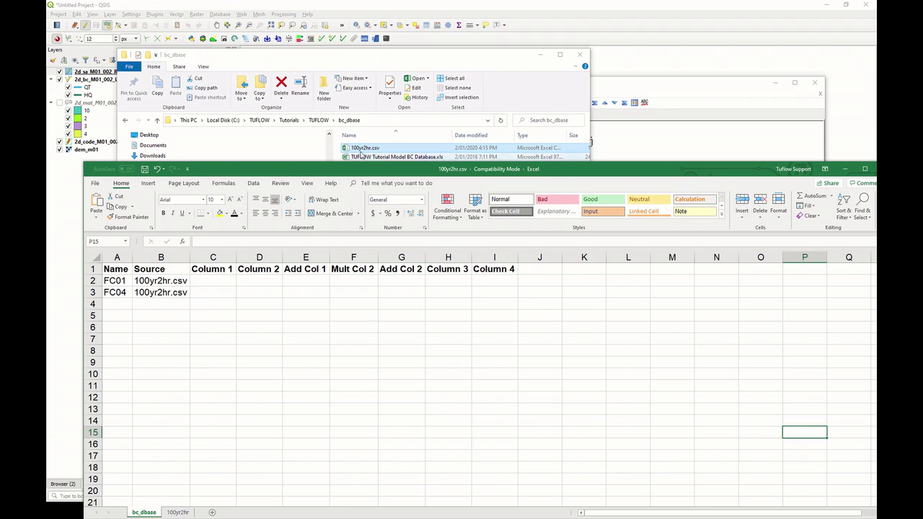
- Copy the inflow column headers from the 100yr2hr sheet into bc_dbase row 2 starting at C2
click(359, 149)
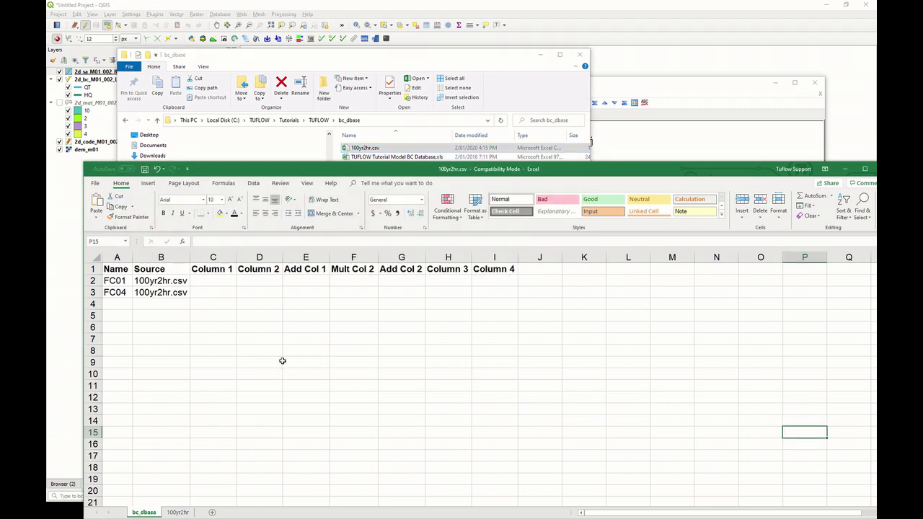
click(299, 324)
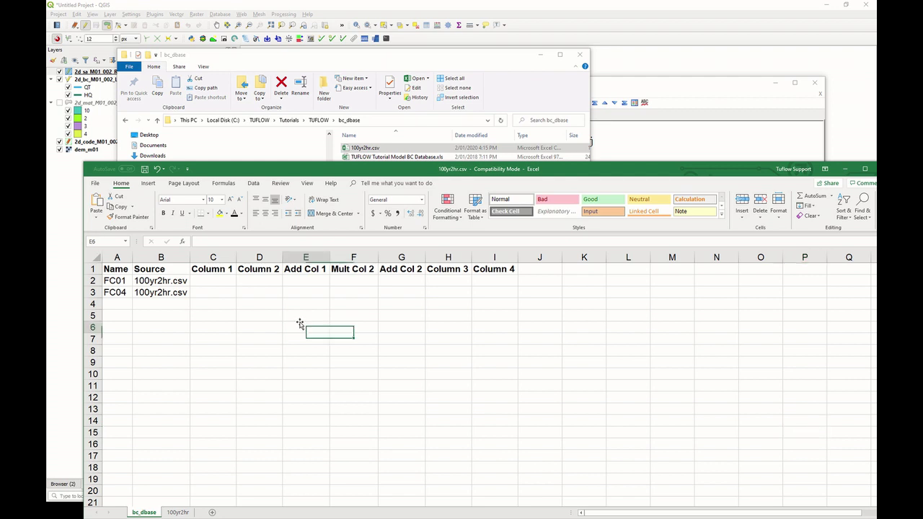
click(365, 150)
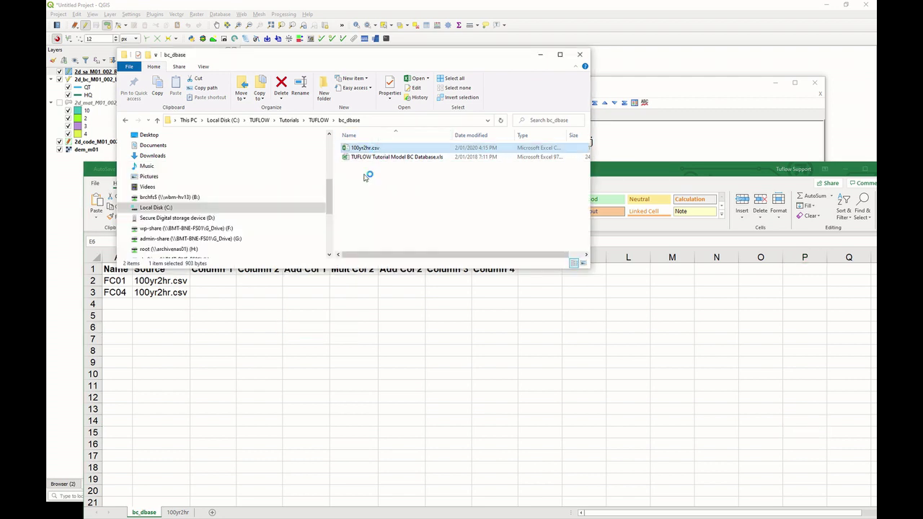
click(360, 326)
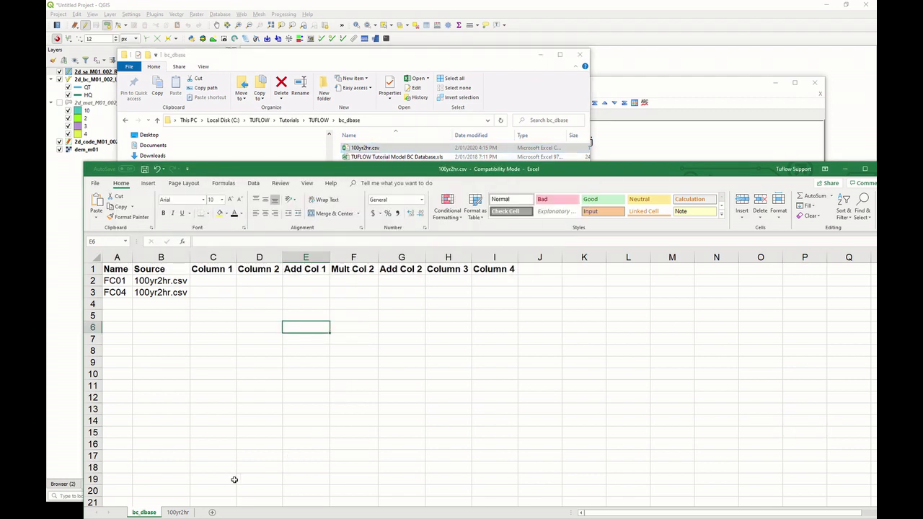
click(179, 512)
click(134, 266)
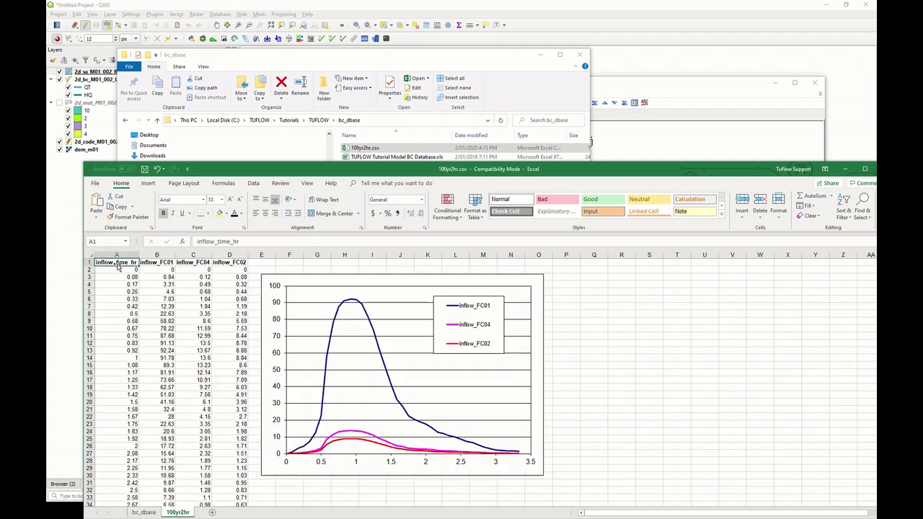
drag(124, 264, 225, 265)
key(ctrl+c)
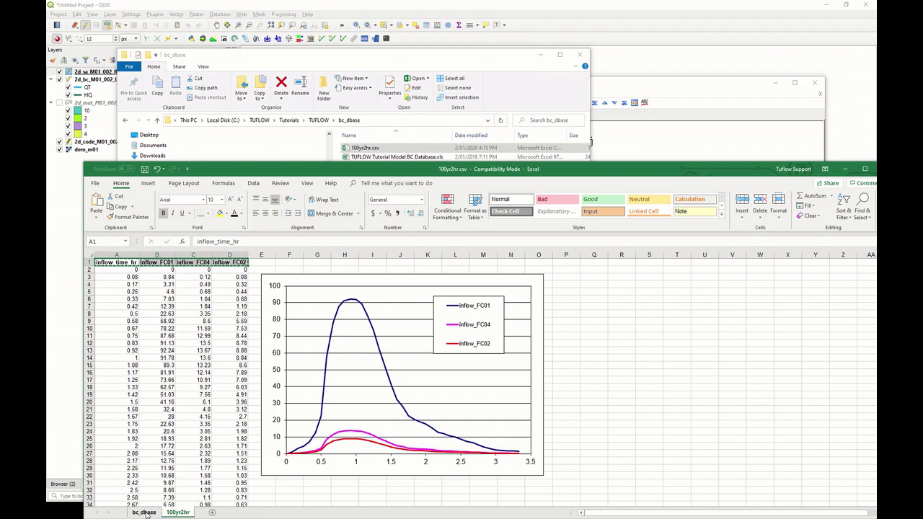
click(143, 512)
click(209, 282)
key(ctrl+v)
- Remove the extra headers from D2:F2 and fill C3 with inflow_time_hr
drag(246, 281, 344, 282)
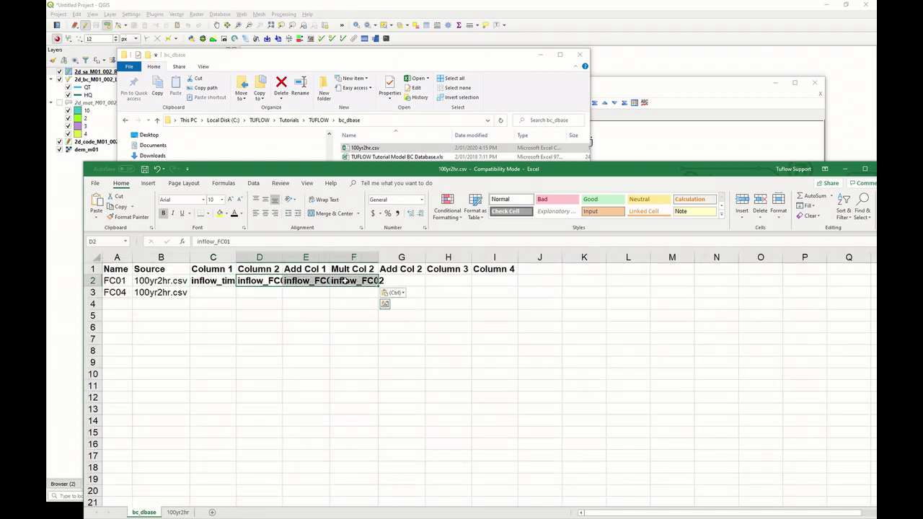
key(ctrl)
key(Escape)
click(326, 307)
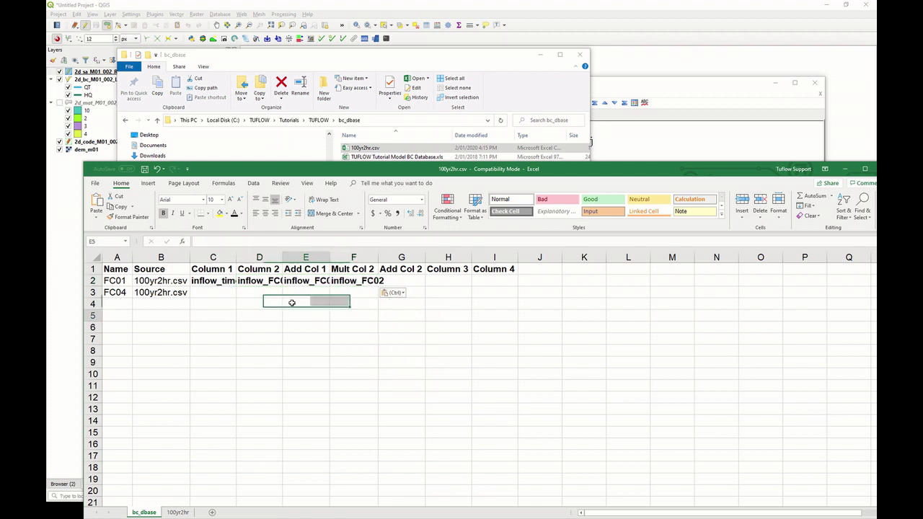
drag(246, 281, 349, 281)
key(ctrl+z)
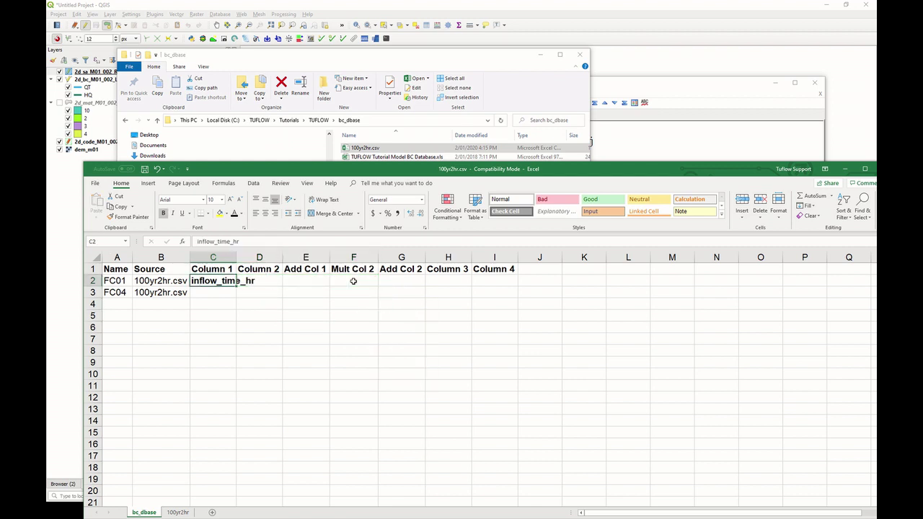
key(ctrl+c)
key(Down)
key(ctrl+v)
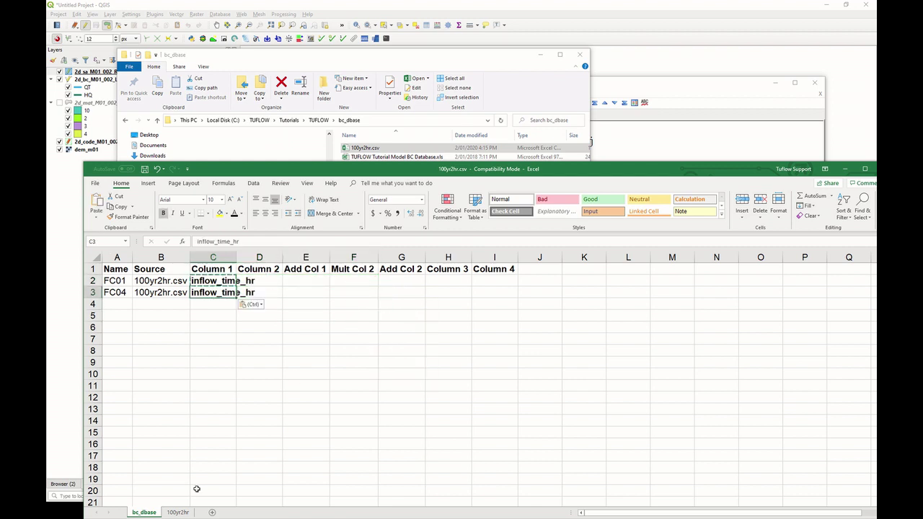
- Paste inflow_FC04 into D3 and move inflow_FC02 into D2
click(178, 512)
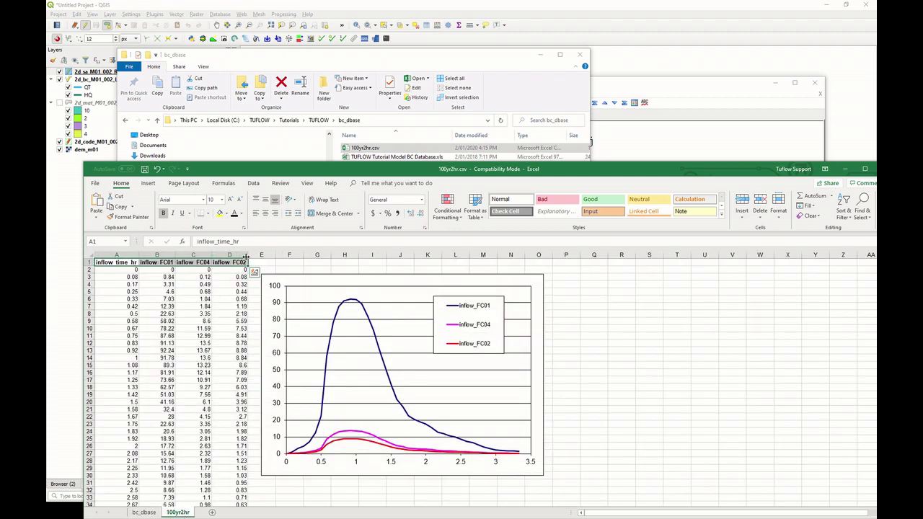
drag(197, 263, 230, 266)
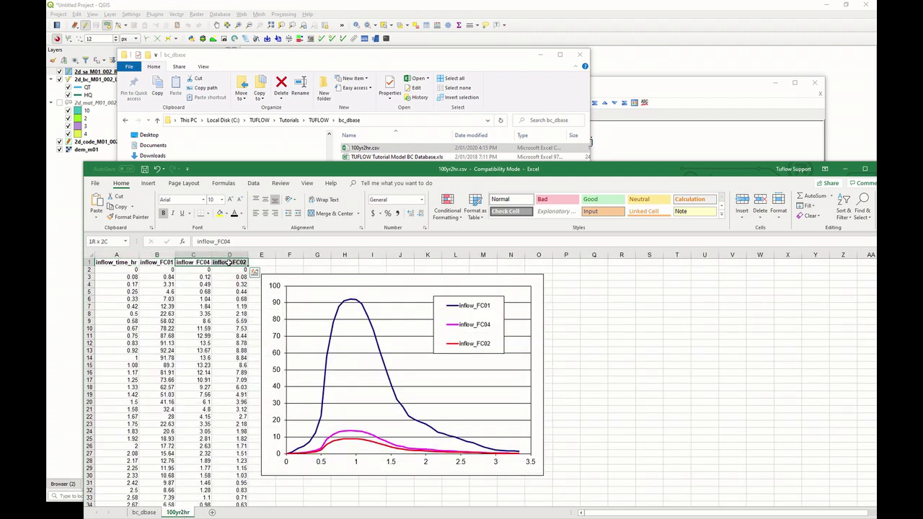
click(144, 513)
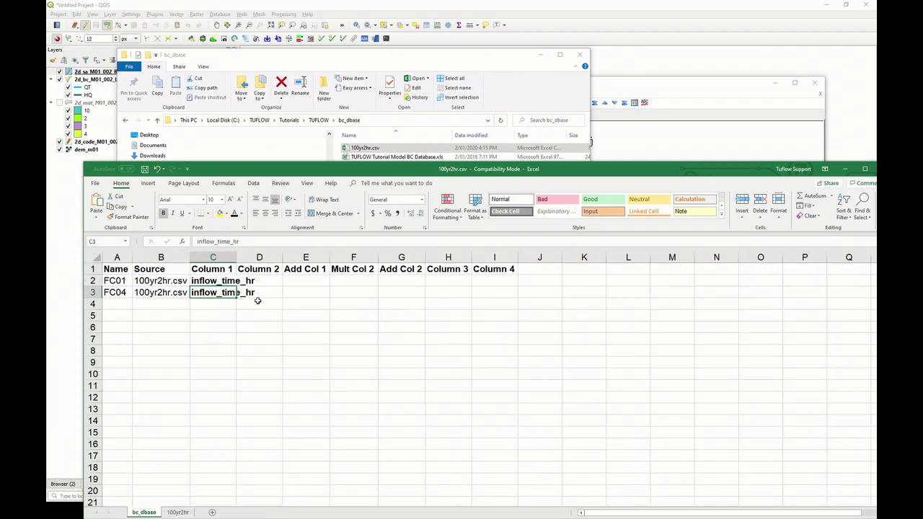
click(268, 295)
key(ctrl+v)
click(312, 293)
drag(312, 293, 280, 281)
- Correct D2 to inflow_FC01 and AutoFit columns D and C
click(233, 241)
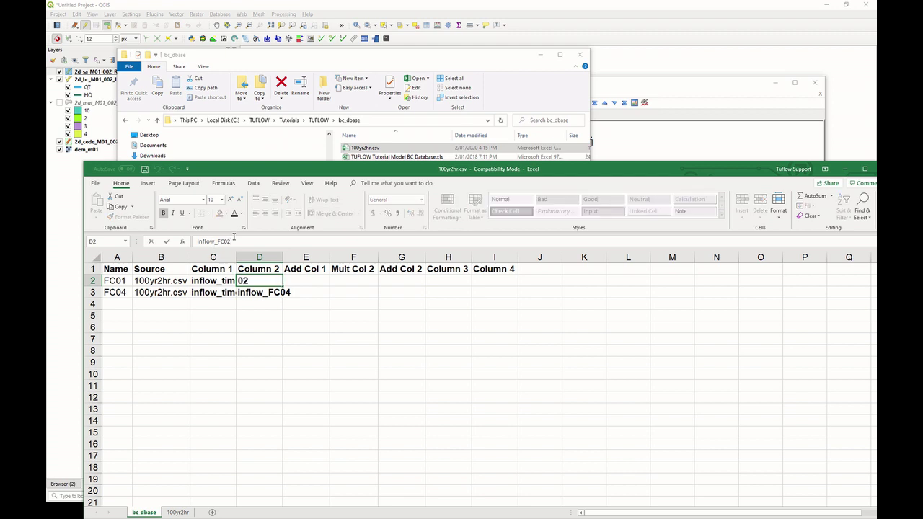
key(BackSpace)
text(1)
click(306, 409)
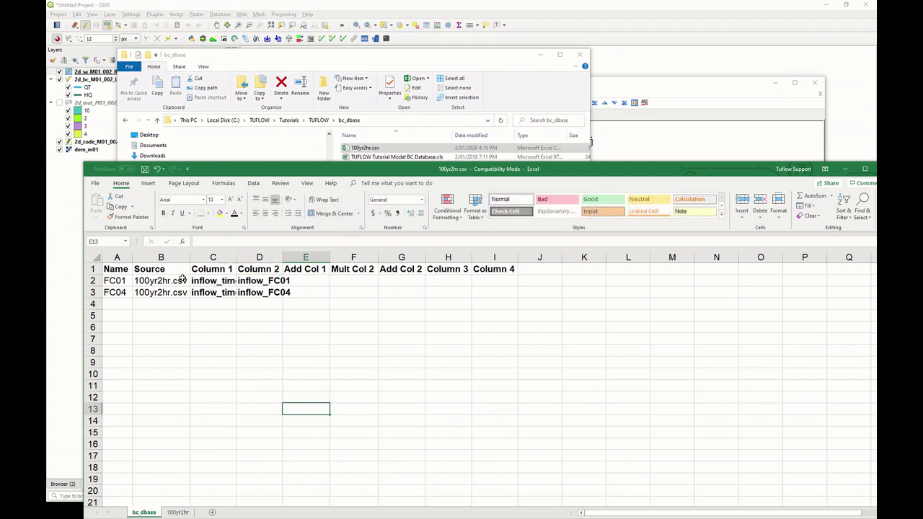
double_click(282, 258)
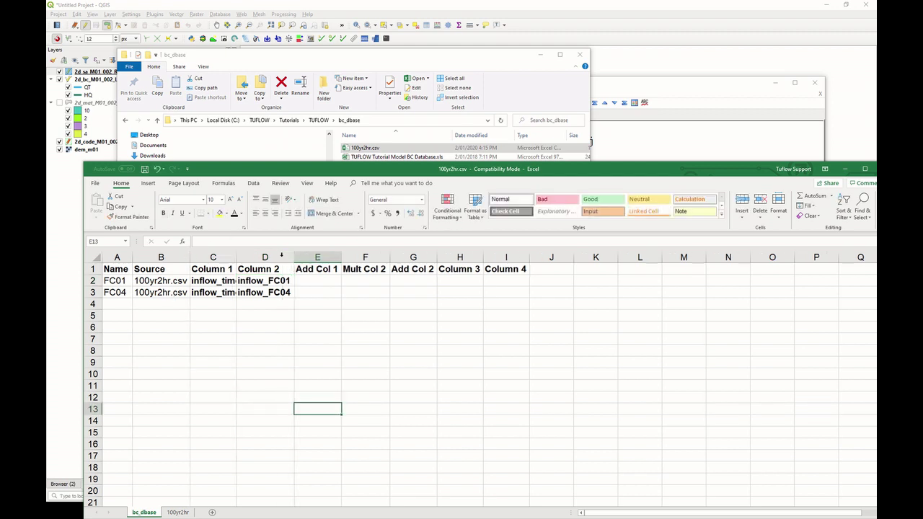
double_click(237, 258)
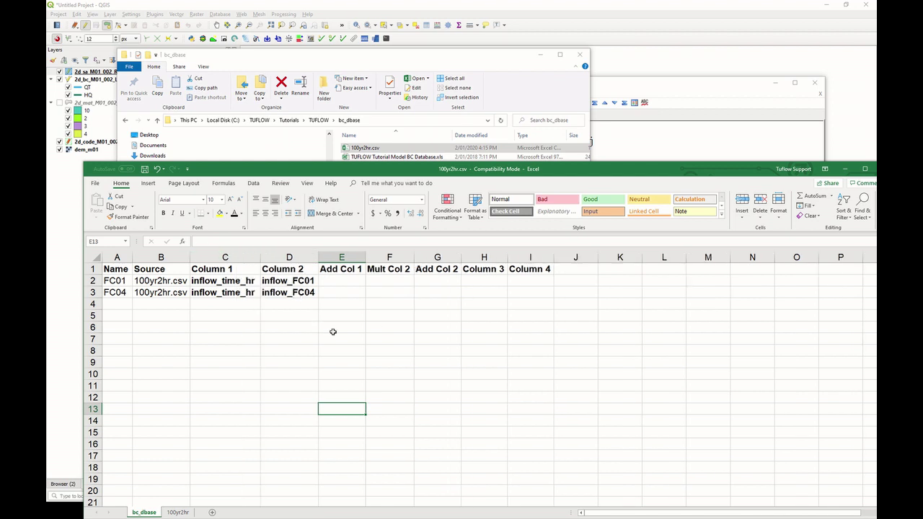
click(120, 281)
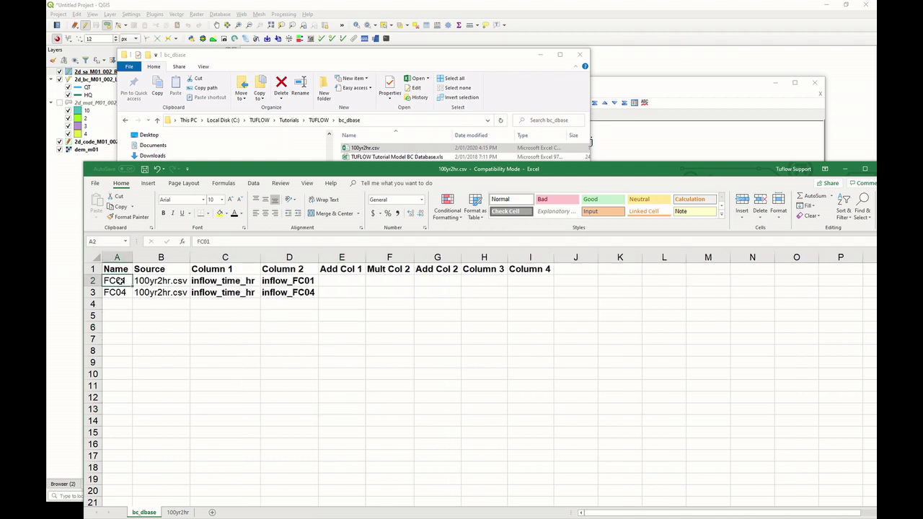
- In QGIS, open the 2d_bc_M01_002_L layer's attribute table to view its HQ feature
click(133, 9)
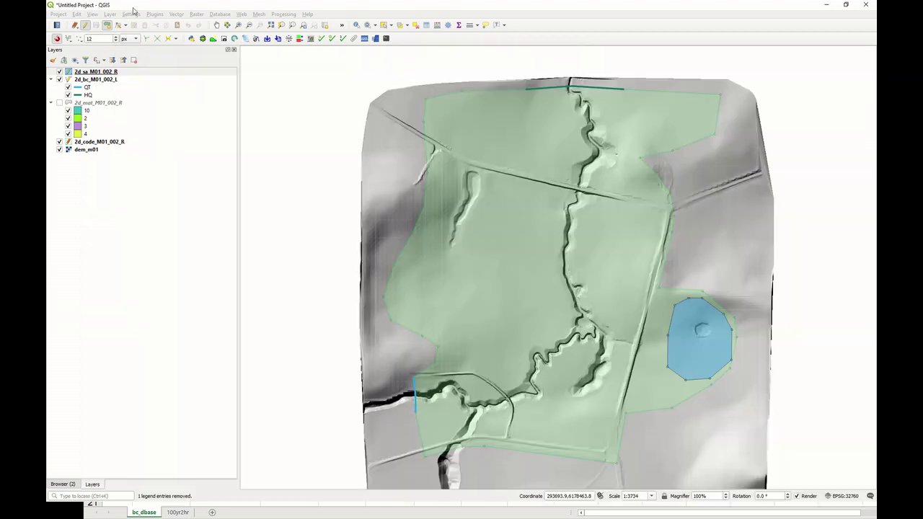
click(95, 80)
right_click(91, 79)
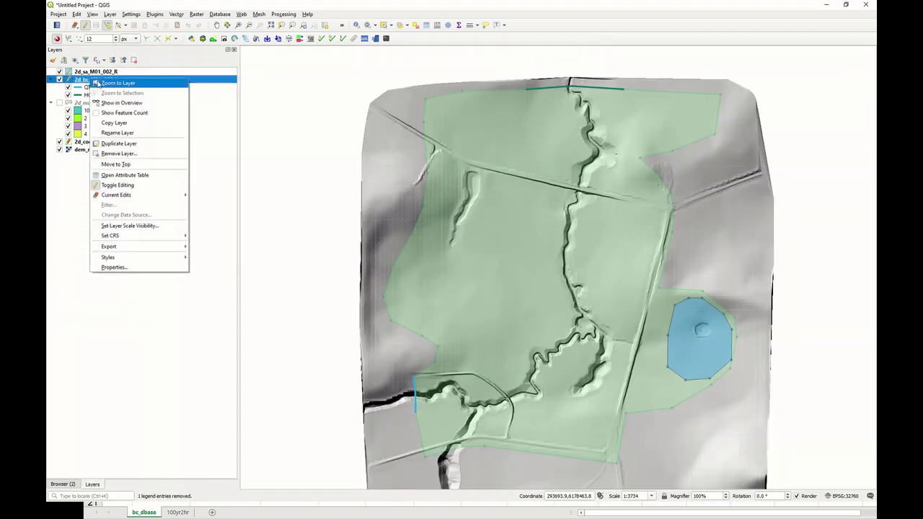
click(125, 175)
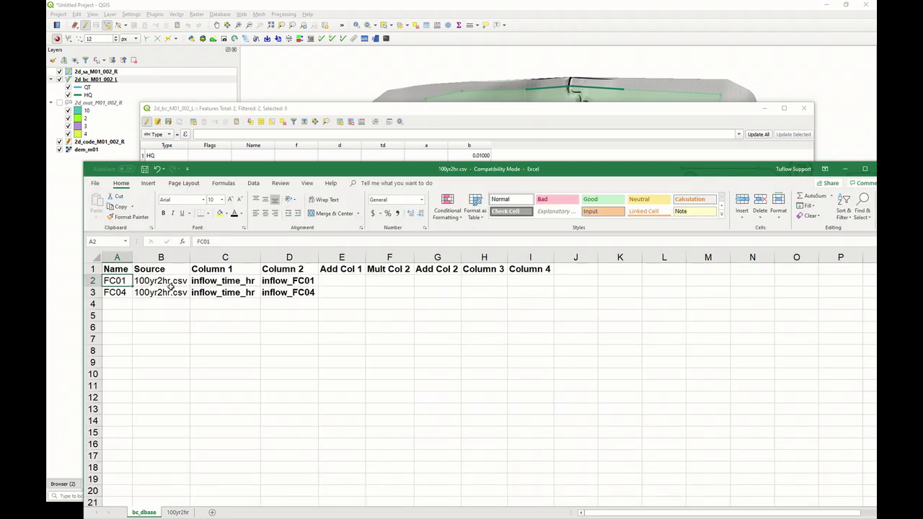
- Back in Excel, check the inflow_time_hr and inflow_FC01 entries in C2 and D2
click(168, 283)
click(222, 282)
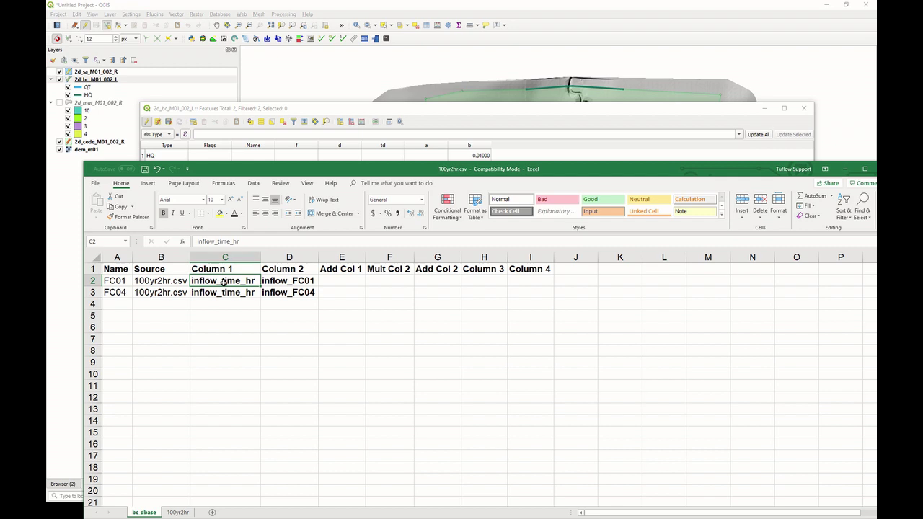
click(293, 281)
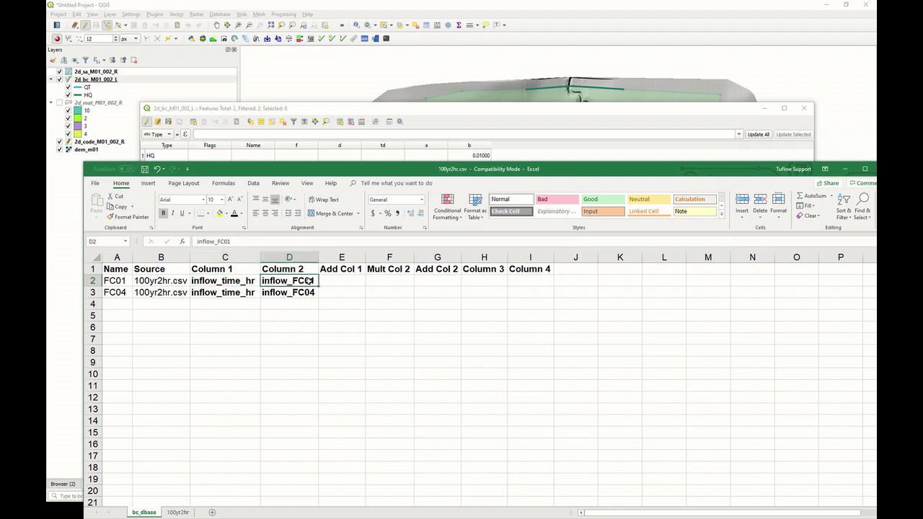
- Save the boundary sheet as bc_dbase.csv in the bc_dbase folder, replacing the 100yr2hr name
click(95, 184)
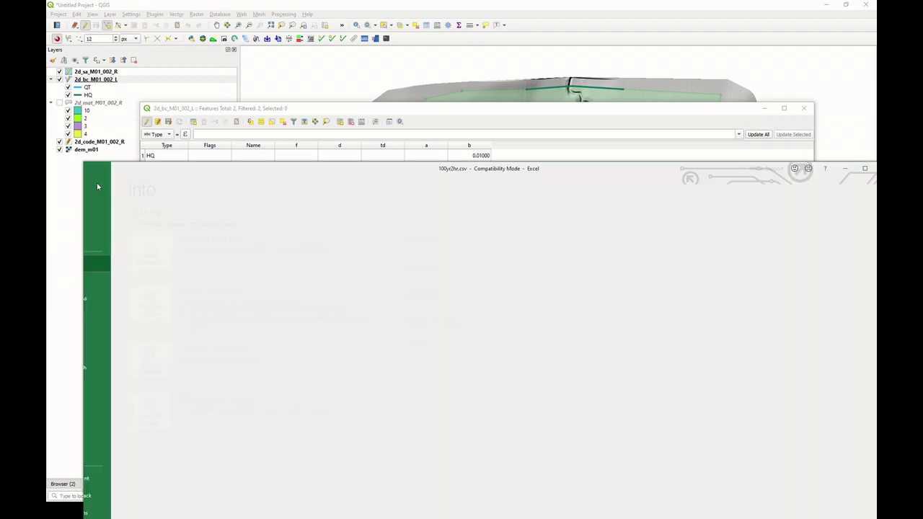
click(117, 299)
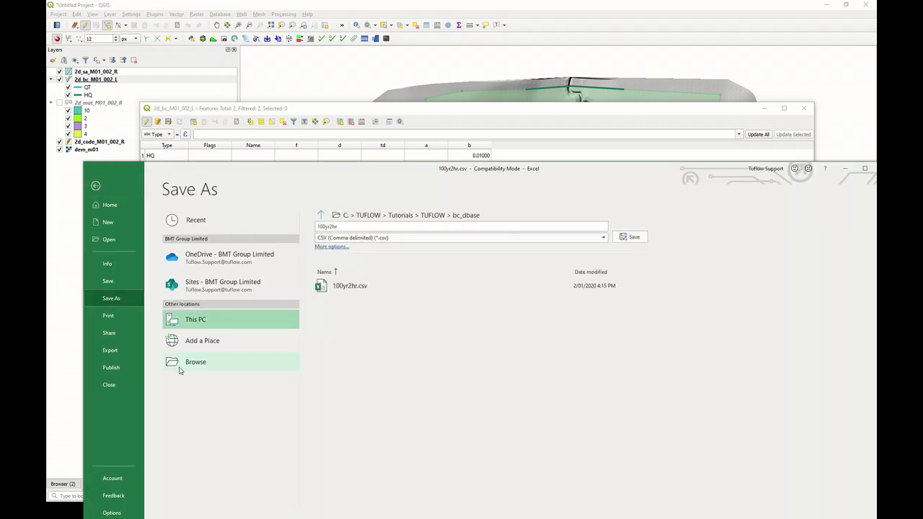
click(192, 365)
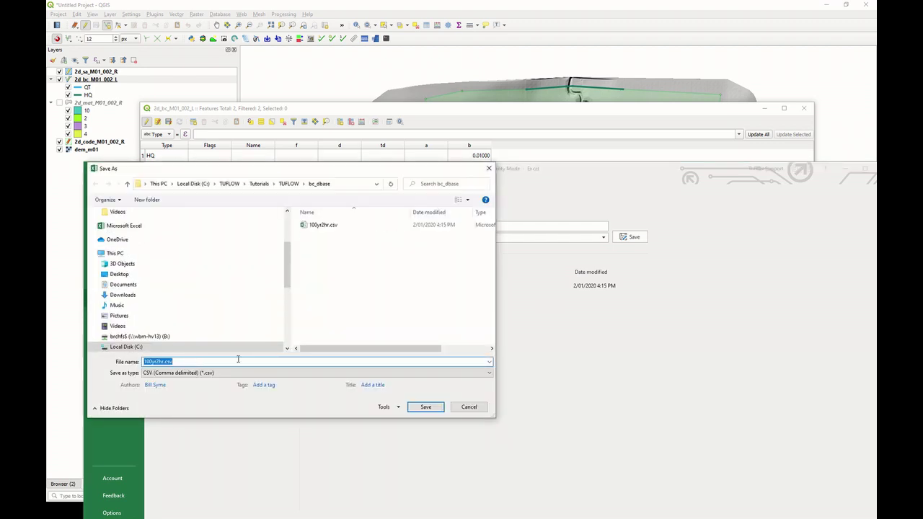
click(162, 362)
drag(164, 362, 89, 362)
text(bc_dbase)
drag(181, 361, 66, 357)
click(425, 408)
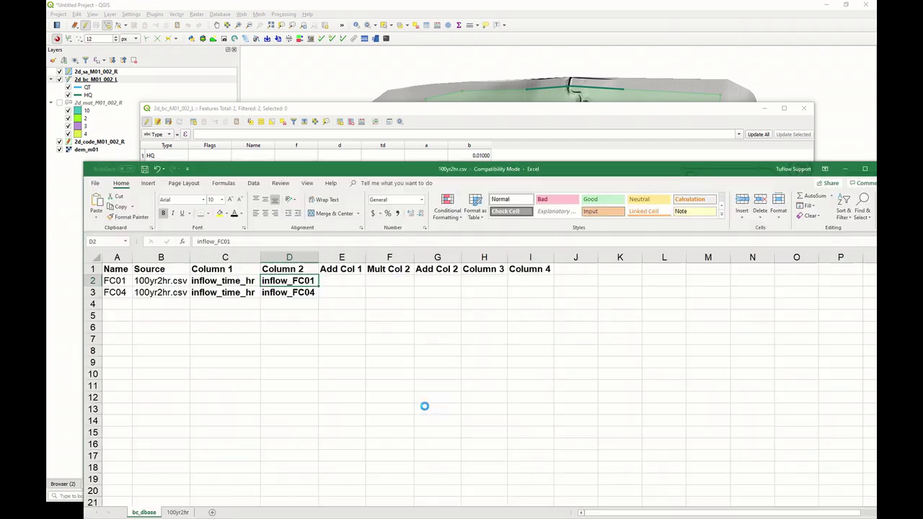
- Keep the CSV format, close Excel without saving, close the attribute table, return to M01_5m_002.tcf
click(438, 290)
drag(786, 167, 656, 161)
click(754, 163)
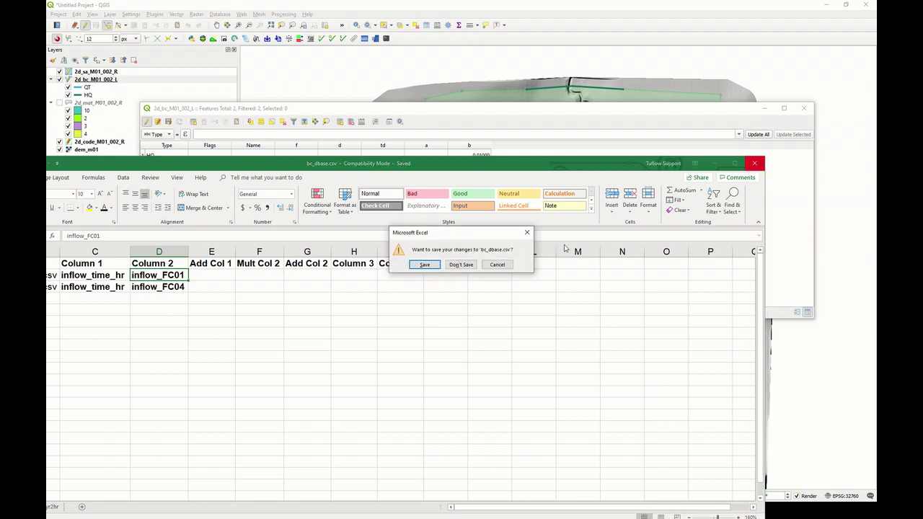
click(453, 264)
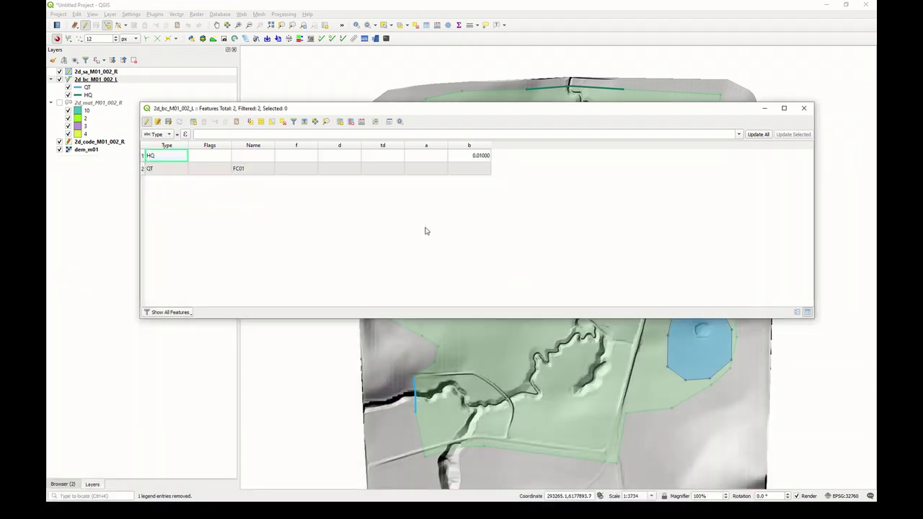
click(805, 108)
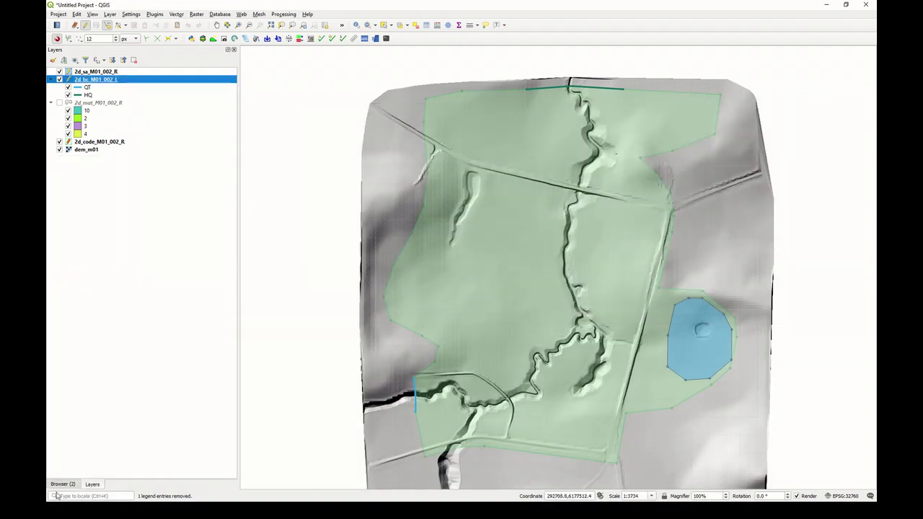
key(alt+Tab)
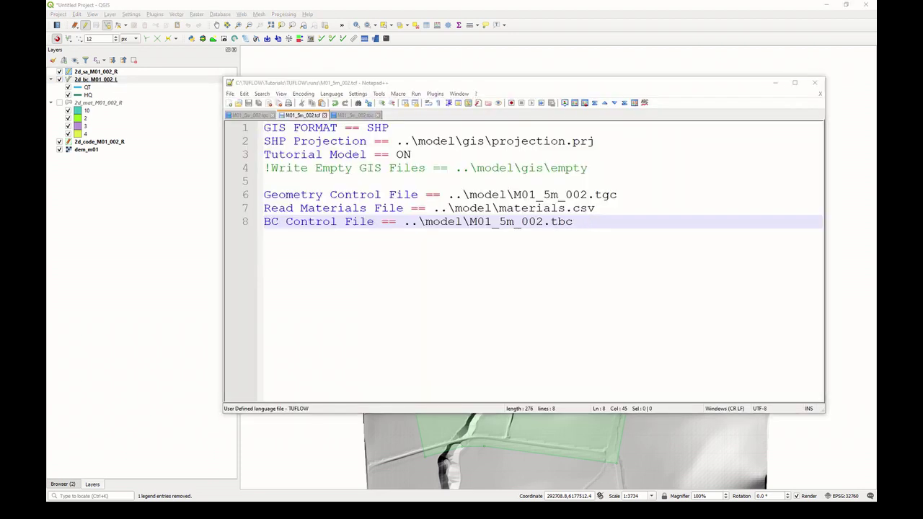
- Insert 'BC Database == ..\bc_dbase\bc_dbase.csv' as a new line 9
click(585, 225)
key(Return)
key(ctrl+v)
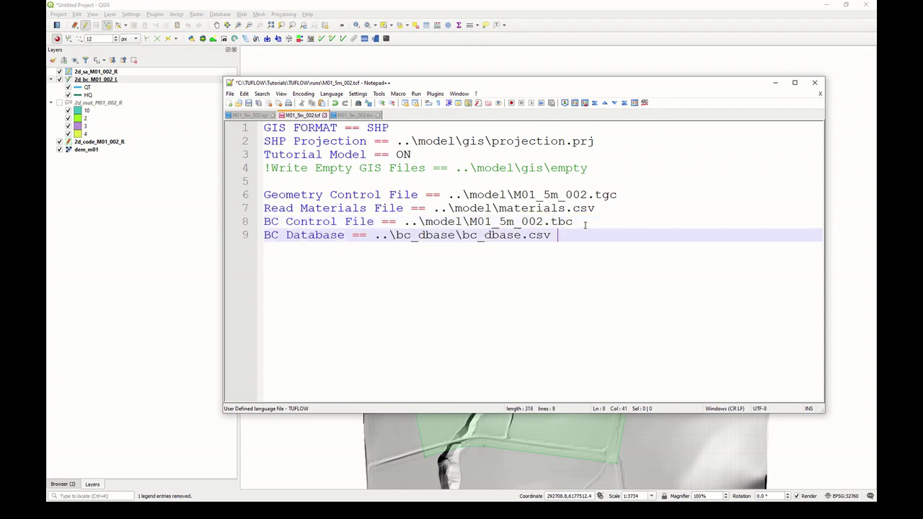
- Confirm the bc_dbase.csv path opens the database, then save the .tcf file
click(479, 237)
right_click(480, 240)
click(504, 361)
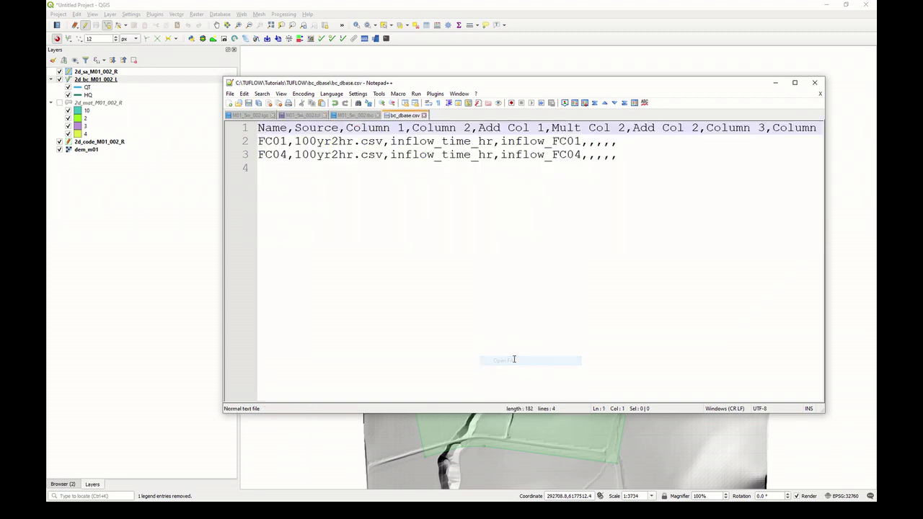
click(424, 116)
click(314, 117)
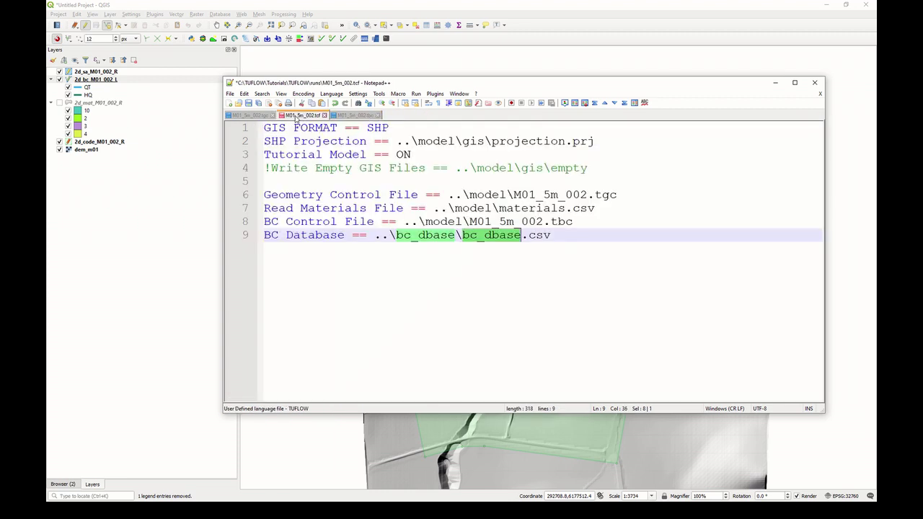
click(468, 262)
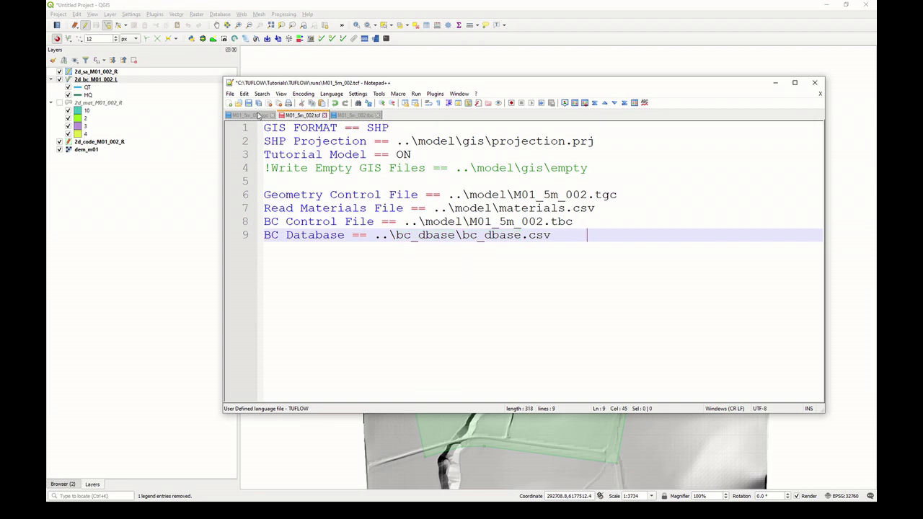
key(ctrl+s)
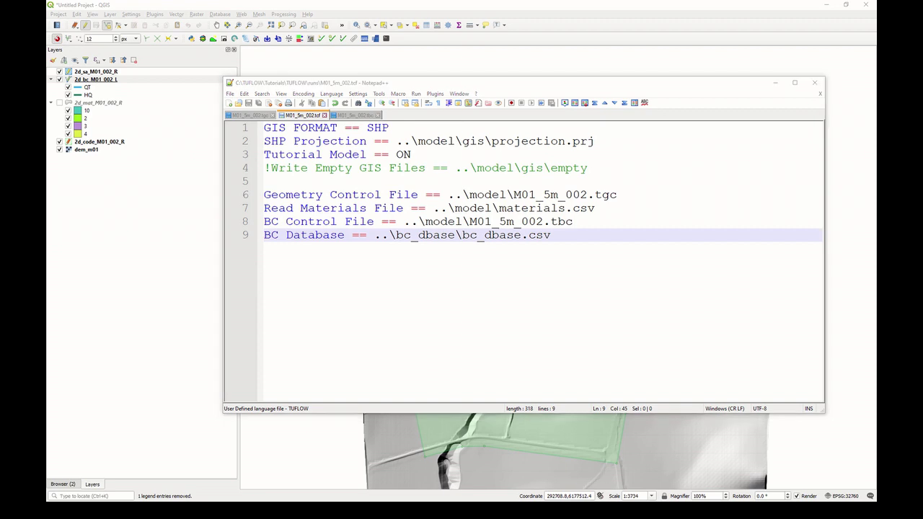
- Add 'Set IWL == 36.5' on line 10 and, after a blank line, 'Timestep == 1.5 ! seconds'
click(562, 235)
key(Return)
text(Set IWL == 36.5)
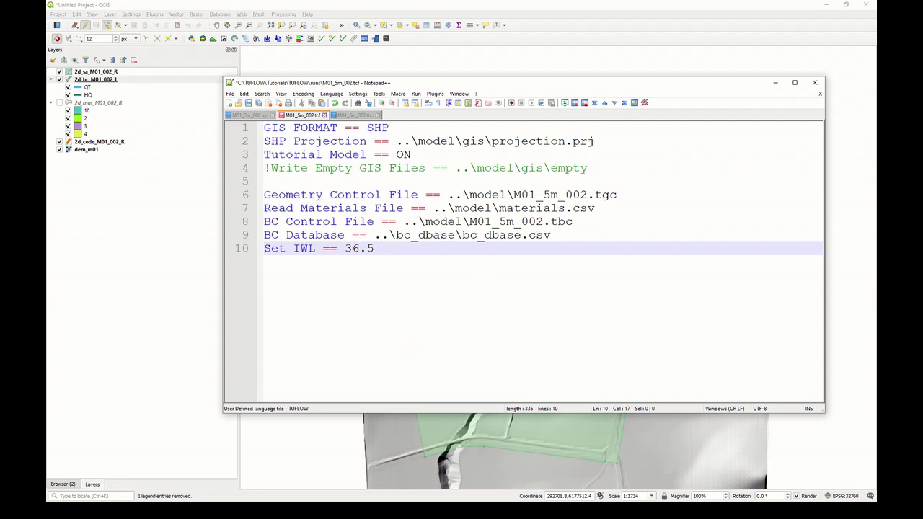
key(alt+Tab)
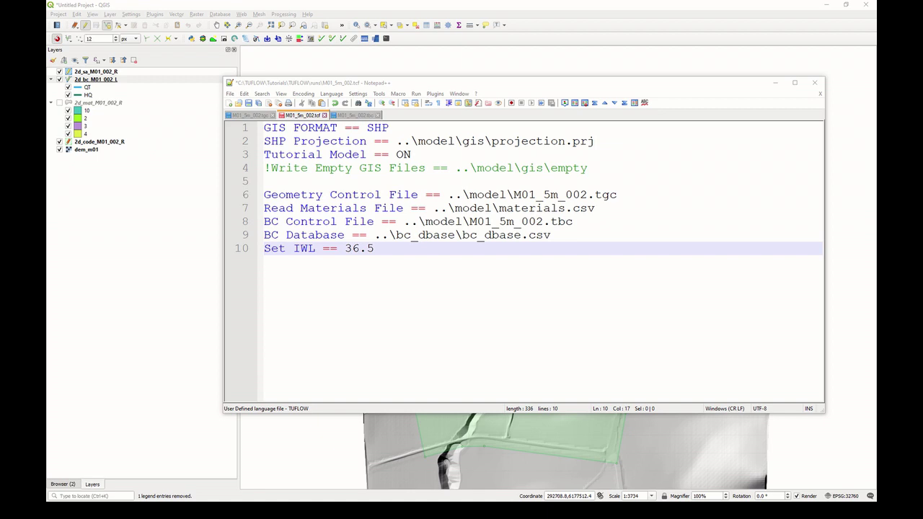
key(alt+Tab)
key(Return)
key(Return)
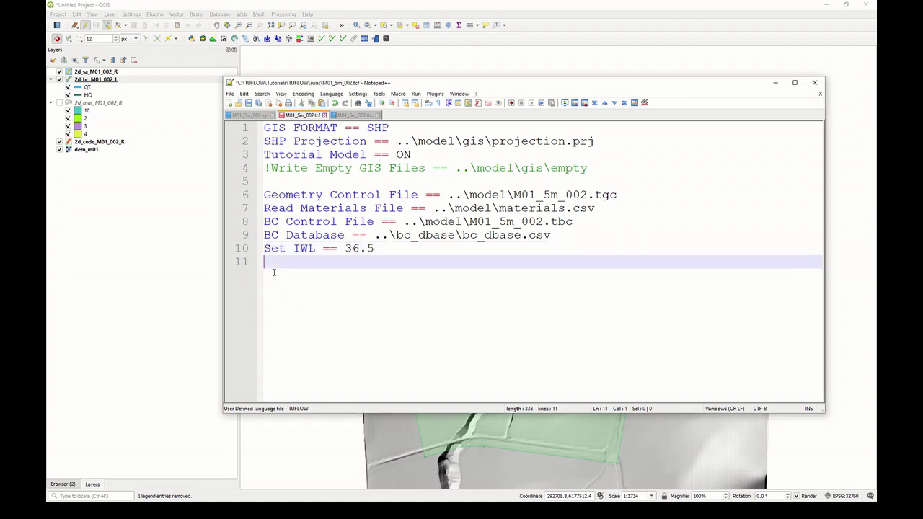
text(Timestep == 1.5  ! seconds)
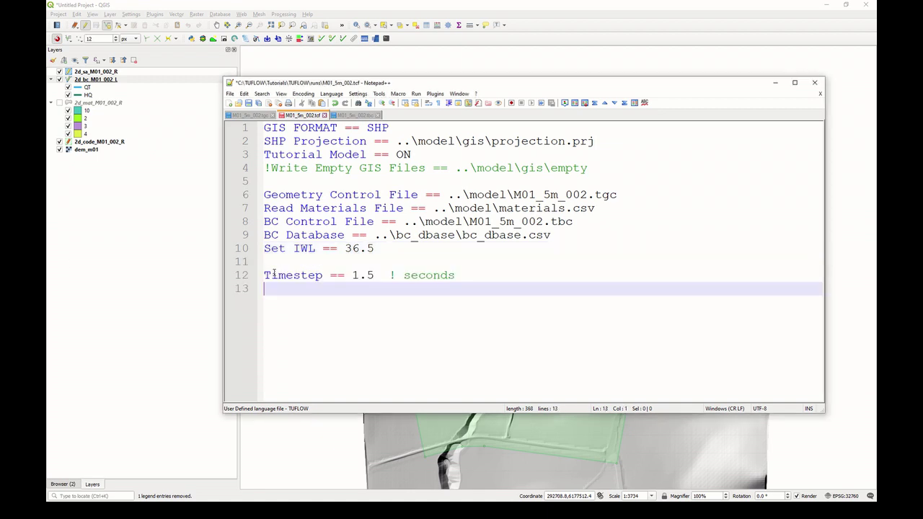
key(Up)
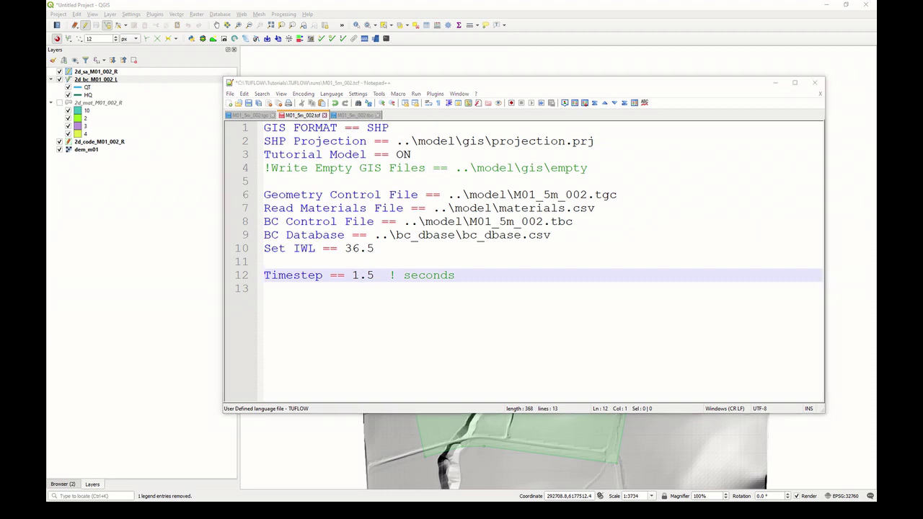
- Add 'Start Time == 0 ! hours' and 'End Time == 3 ! hours' below the Timestep line
click(478, 278)
key(Return)
text(Start Time == 0  ! hours)
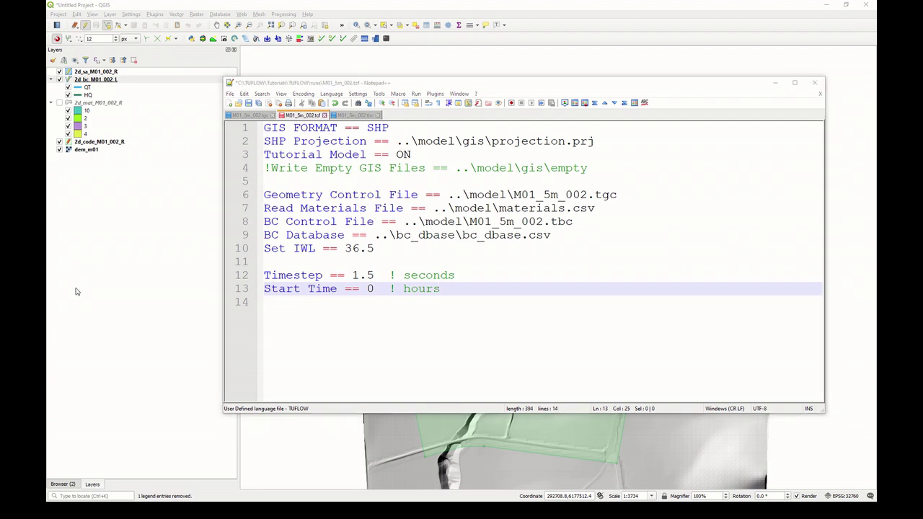
click(456, 288)
key(Return)
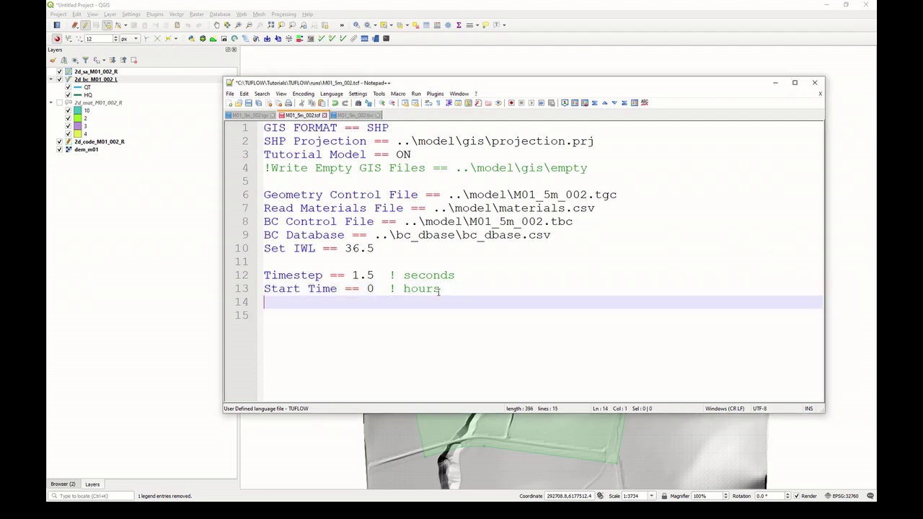
text(End Time == 3    ! hours)
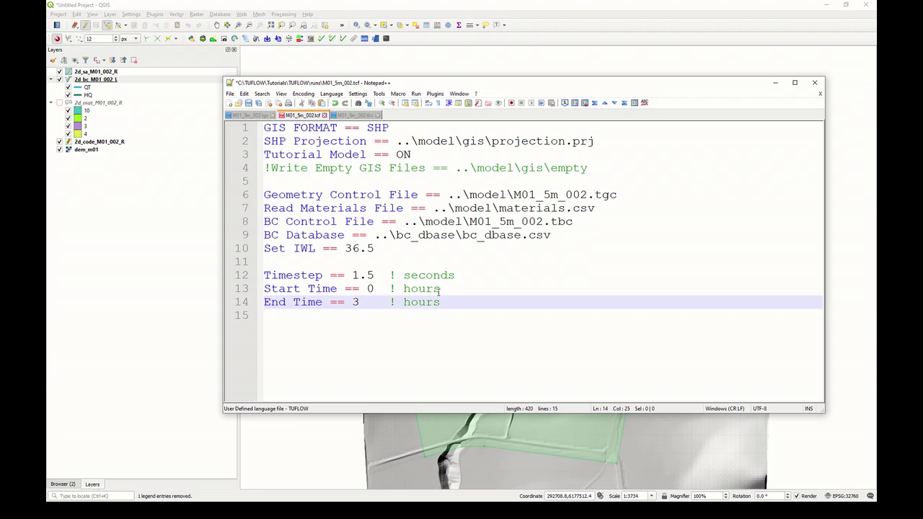
- Remove the space after '!' in the comments on lines 12, 13 and 14
click(393, 275)
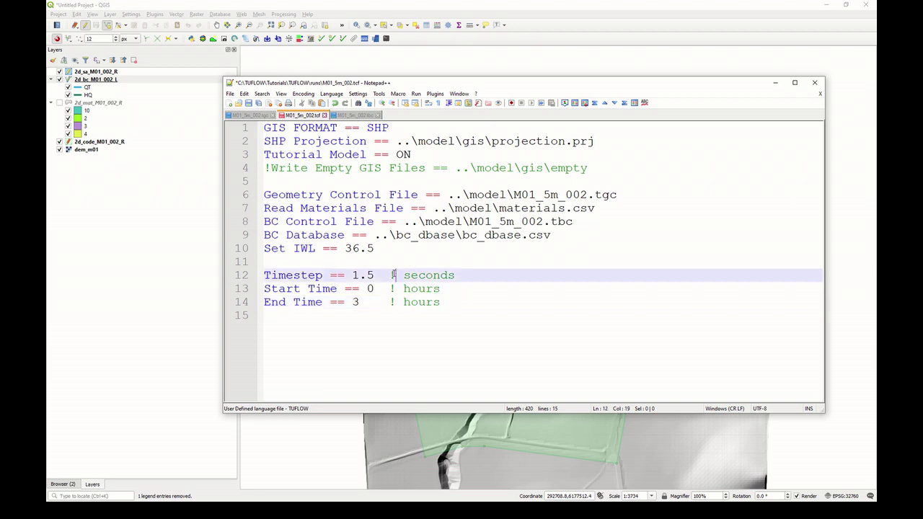
key(Delete)
key(Down)
key(Delete)
key(Down)
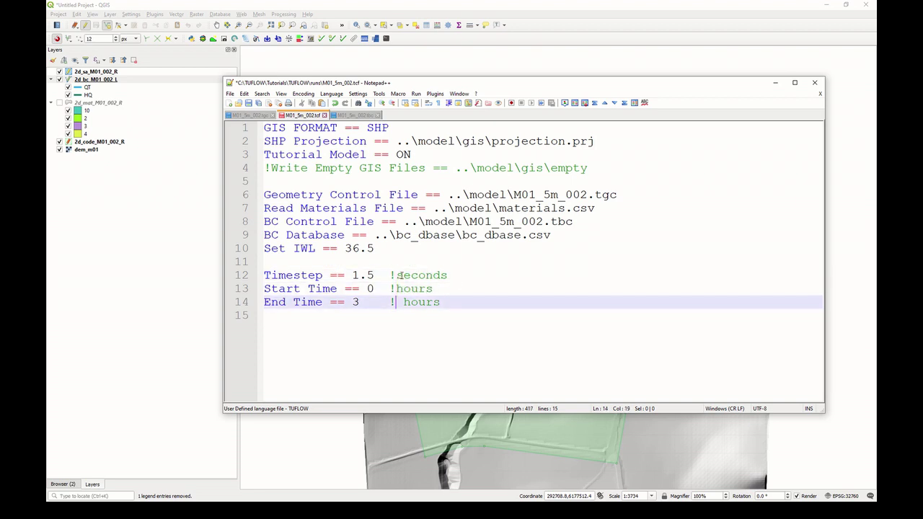
key(Delete)
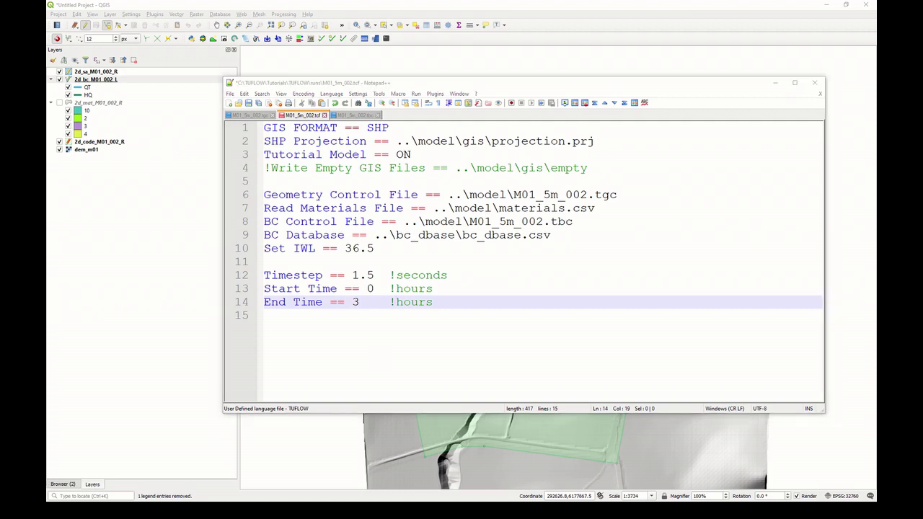
- Add 'Log Folder == log' and 'Output Folder == ..\results\M01\2D' below the timing block
click(274, 329)
key(Return)
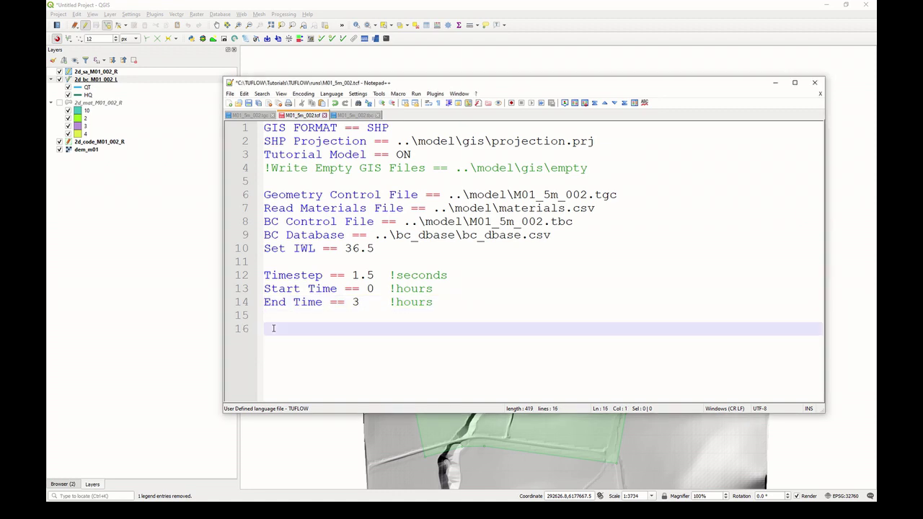
text(Log Folder == log)
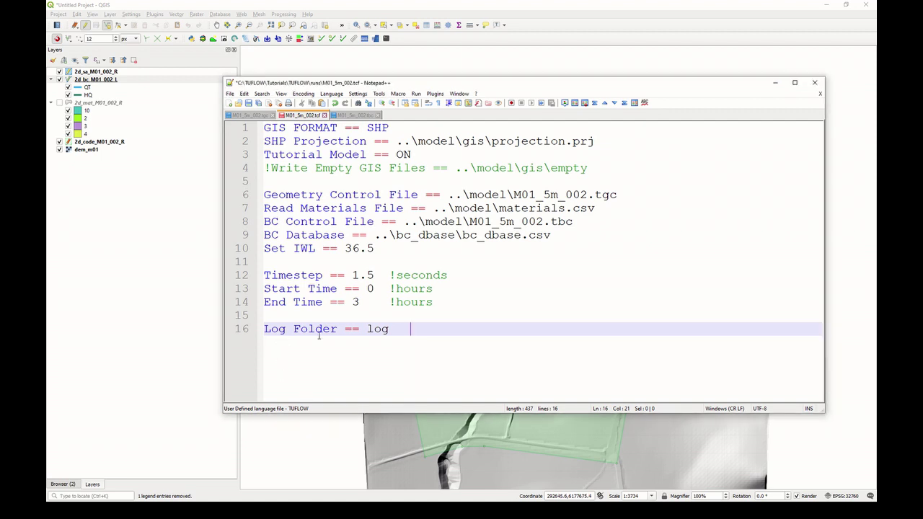
key(Return)
text(Output Folder == ..\results\M01\2d)
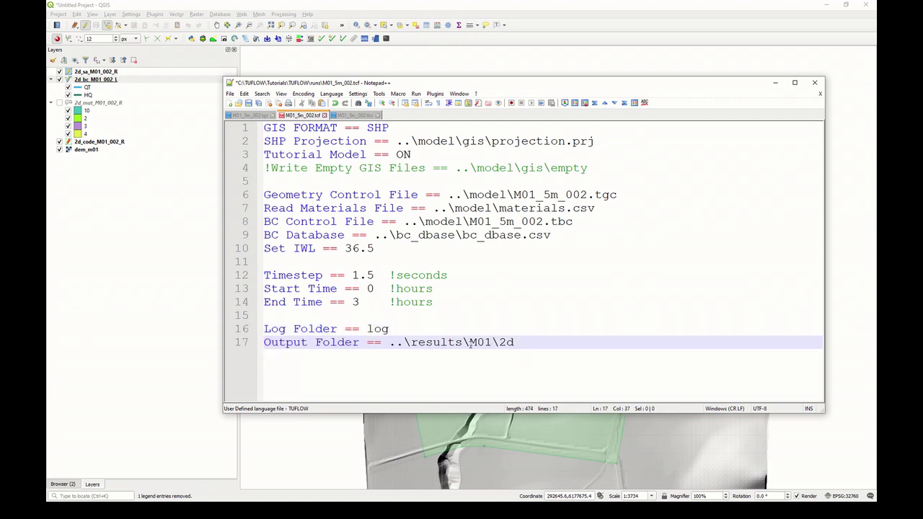
key(Left)
key(Left)
key(BackSpace)
text(D)
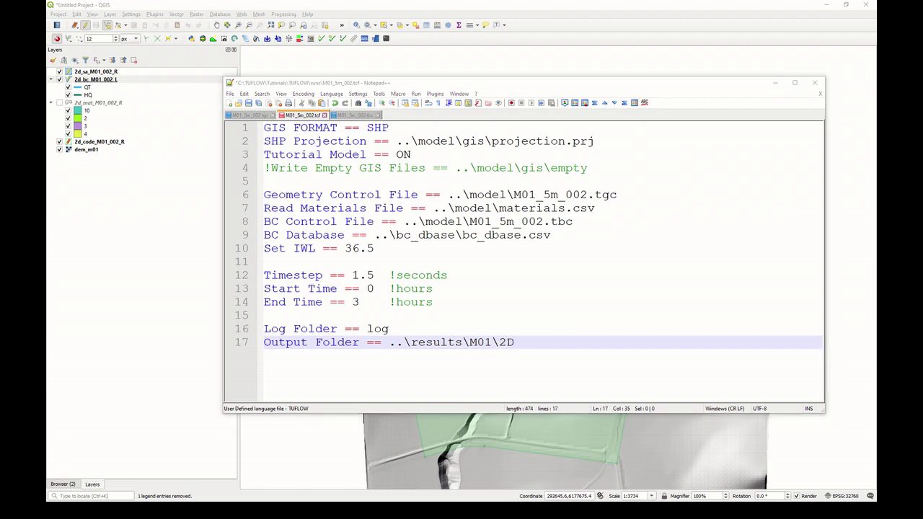
- Add 'Write Check Files == ..\check\2D\' on the next line
click(522, 344)
key(Return)
text(Write Check Files == ..\check\2d\)
key(Left)
key(BackSpace)
text(D)
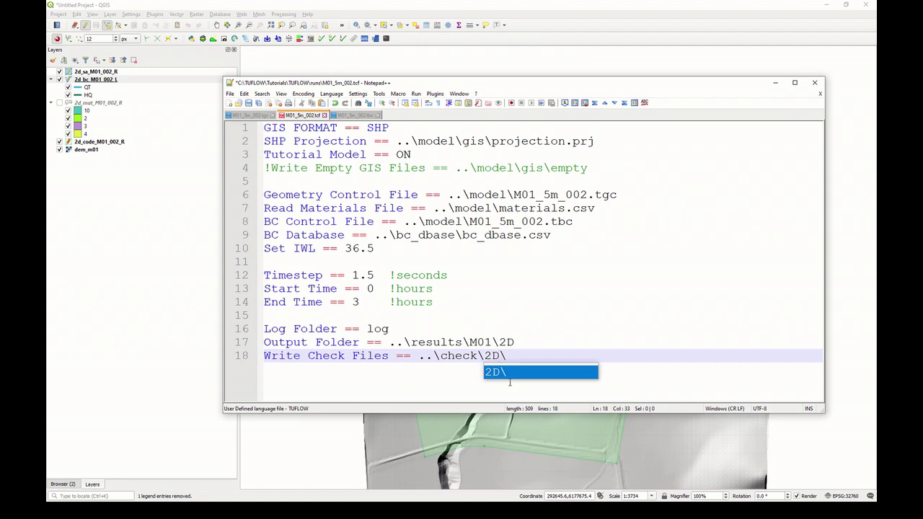
click(517, 333)
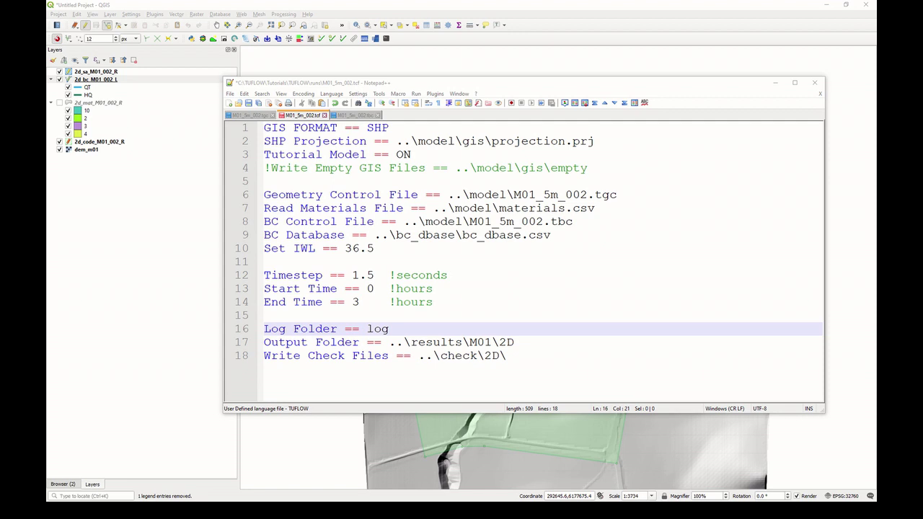
- After a blank line, add 'Map Output Format == XMDF ASC'
click(508, 355)
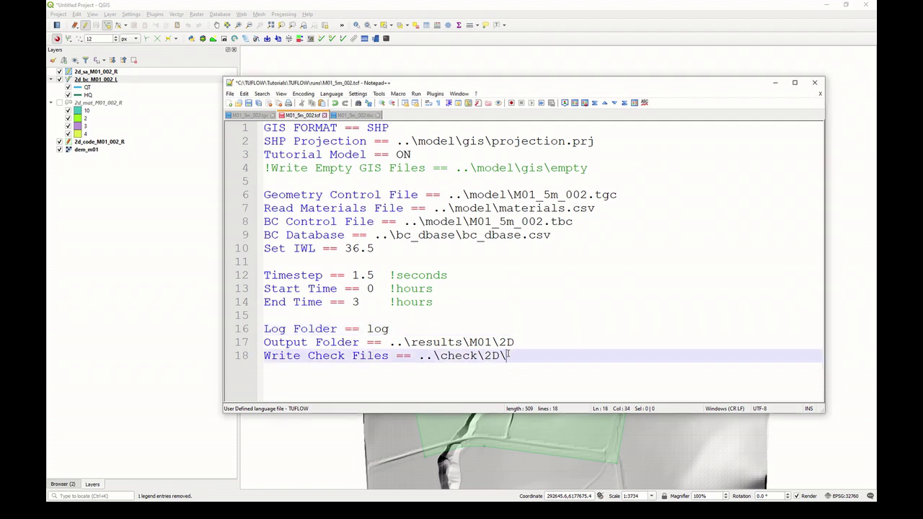
key(Return)
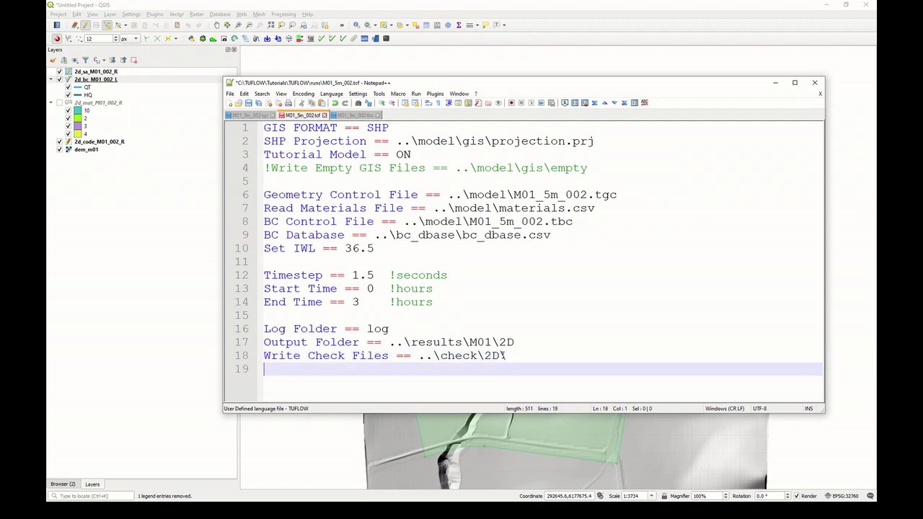
key(Return)
text(Map Output Format == XMDF ASC)
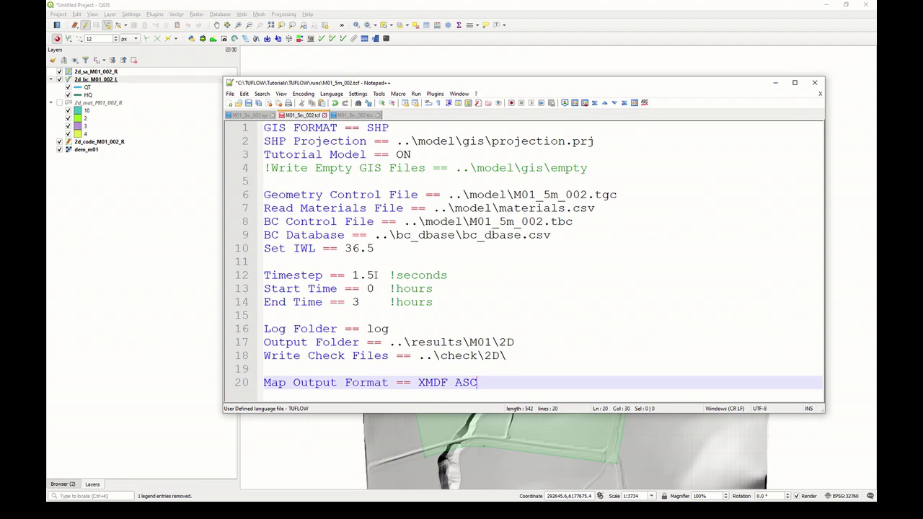
- Add Map Output Data Types == h V q d MB1 MB2, Start Map Output == 0, Map Output Interval == 300
drag(374, 275, 352, 275)
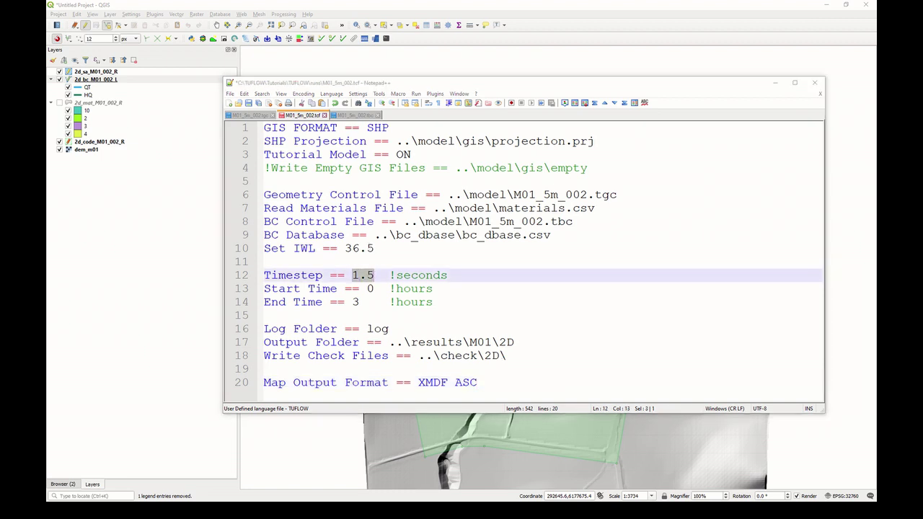
click(488, 382)
key(Return)
text(Map Output Data Types == h V q d MB1 MB2)
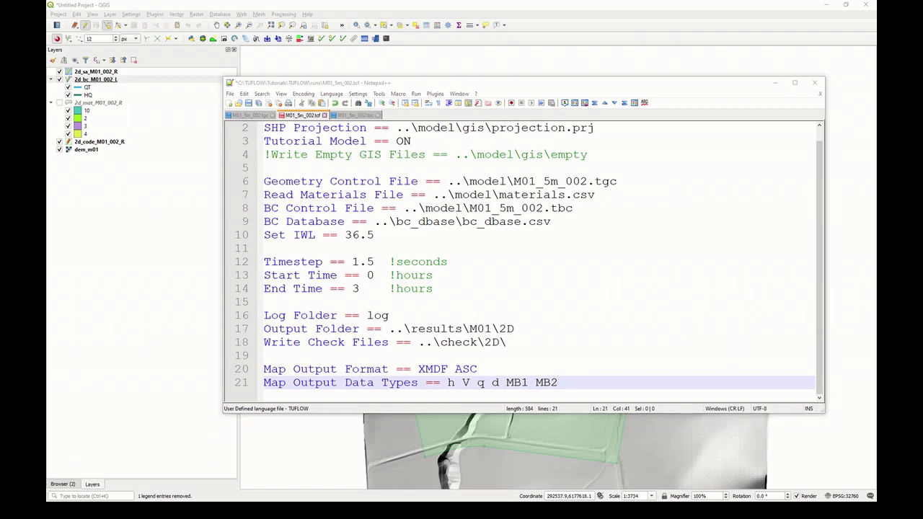
click(569, 383)
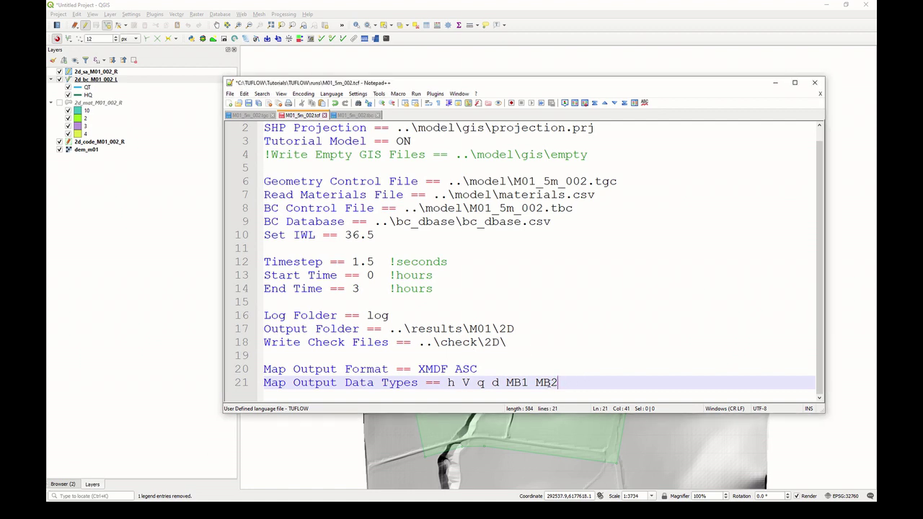
key(Return)
text(Start Map Output == 0)
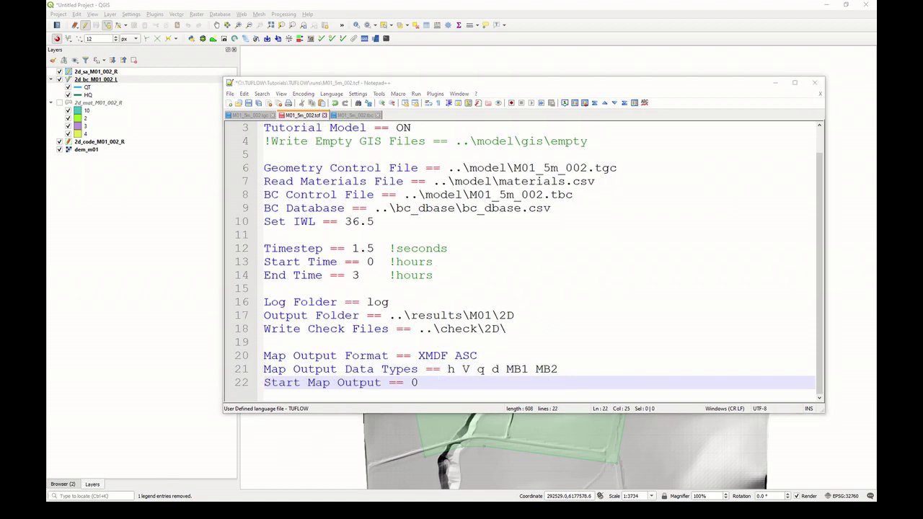
click(457, 382)
key(Return)
text(Map Output Interval == 300)
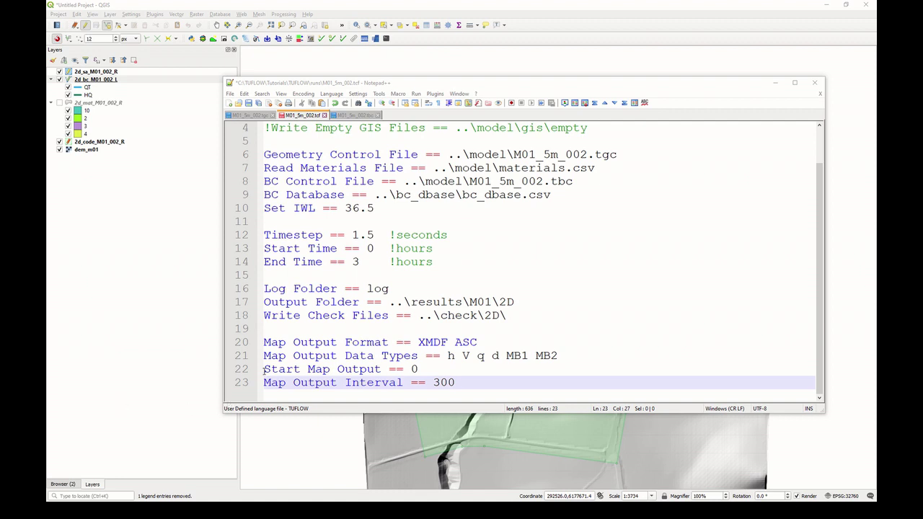
- Add the line 'ASC Map Output Data Types == h q d' below the map output interval
drag(264, 356, 419, 355)
double_click(469, 342)
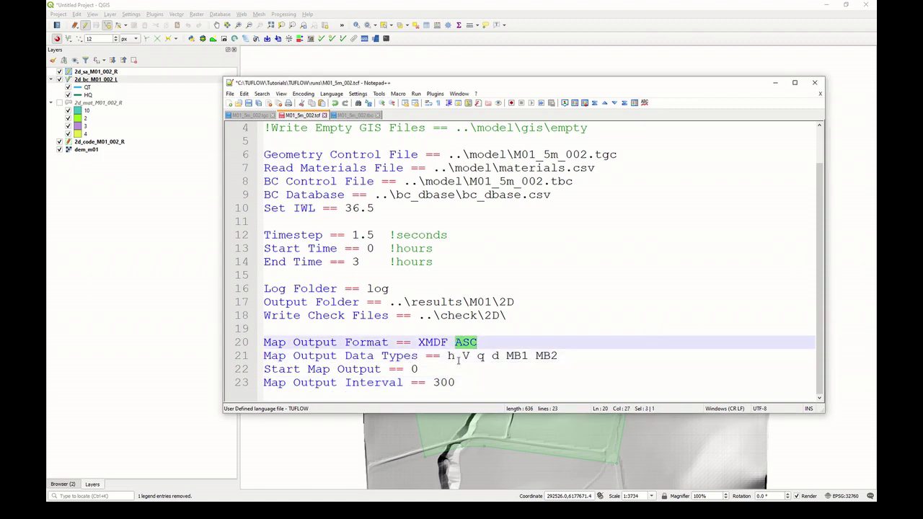
click(456, 382)
key(Return)
text(ASC Map Output Data Types == h q d)
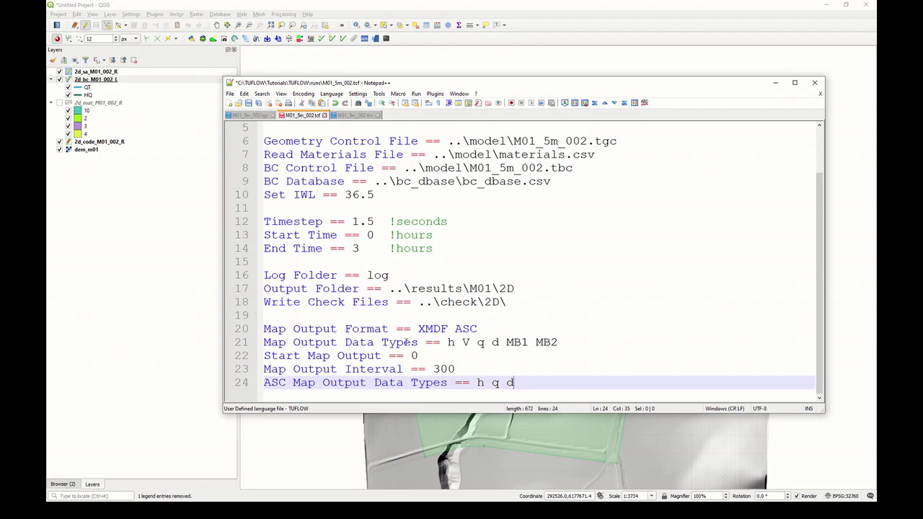
drag(285, 383, 263, 384)
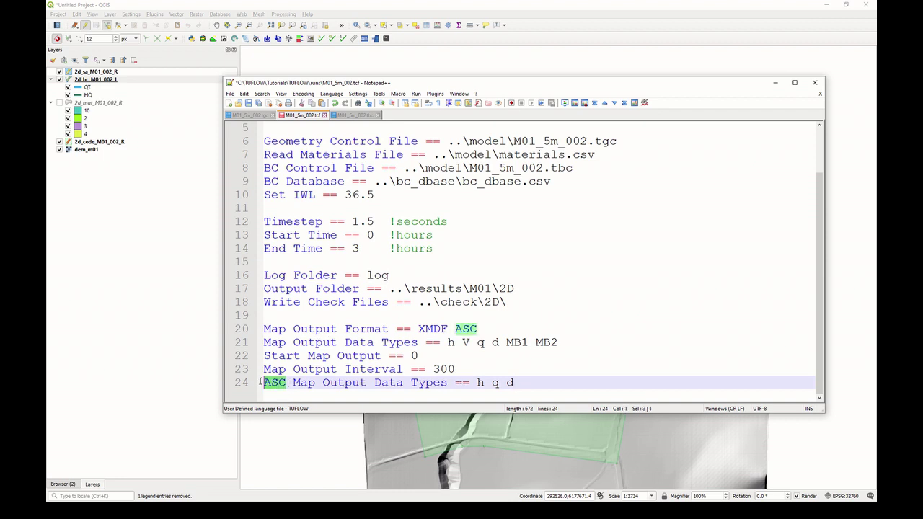
drag(515, 383, 477, 384)
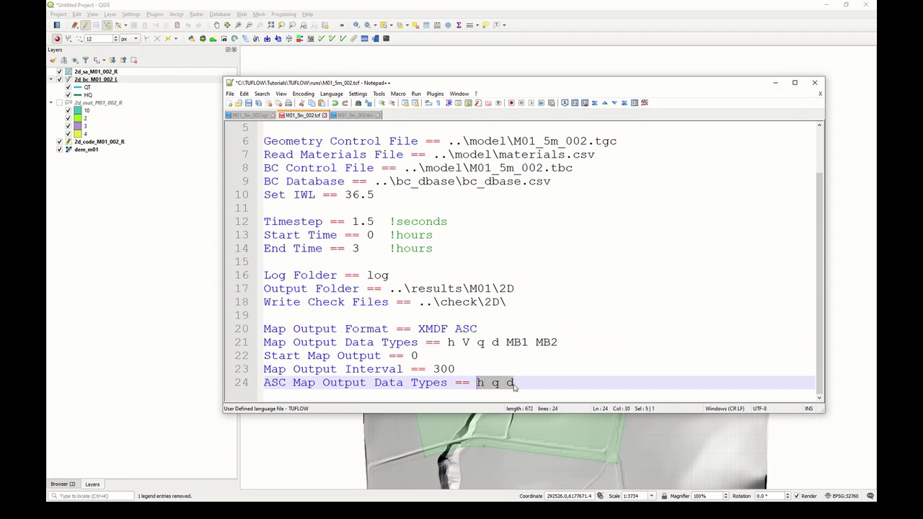
click(474, 329)
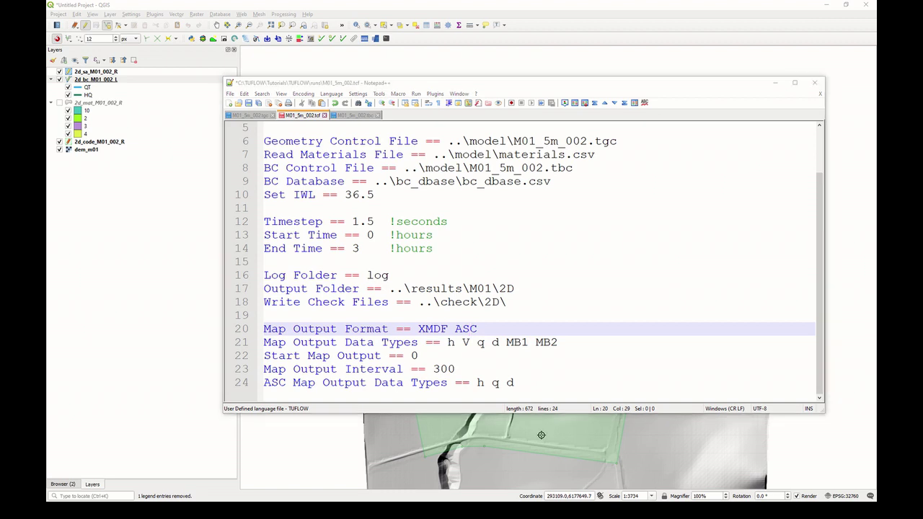
- Add 'ASC Map Output Interval == 0' and save the control file
click(520, 382)
key(Return)
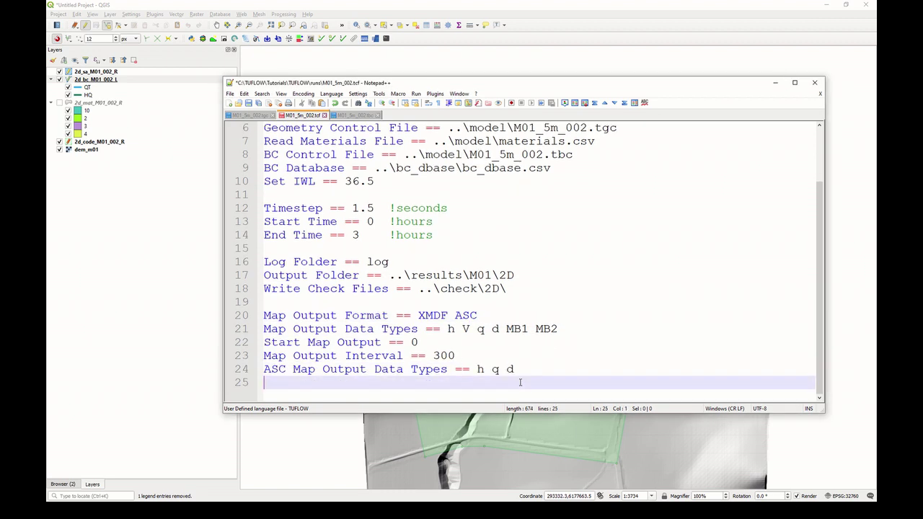
text(ASC Map Output Interval == 0)
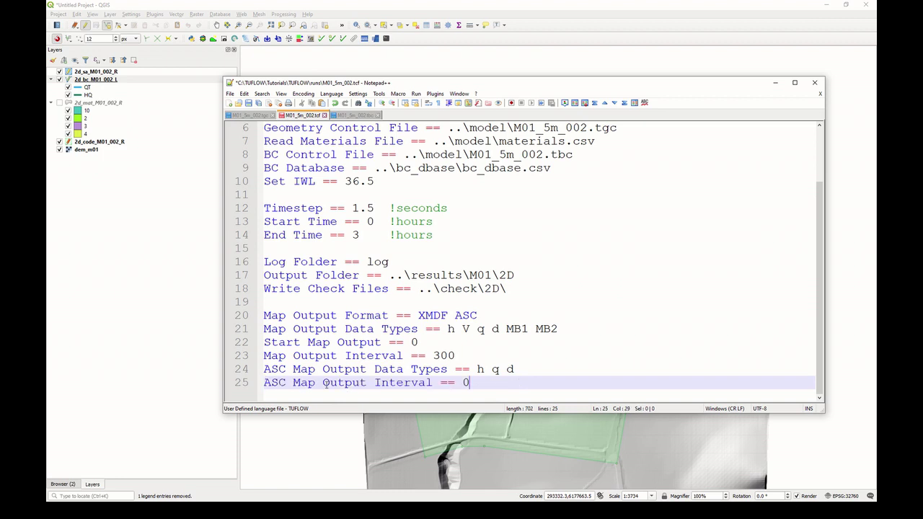
drag(287, 383, 257, 382)
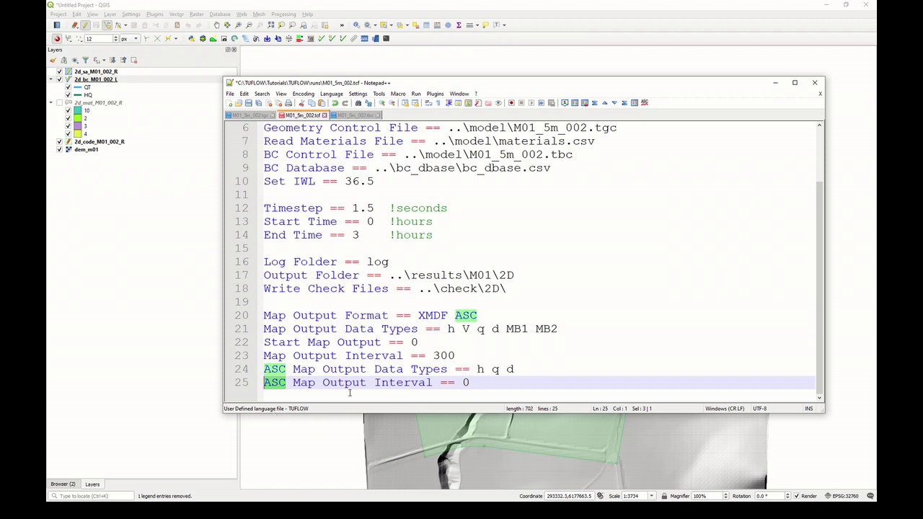
click(249, 103)
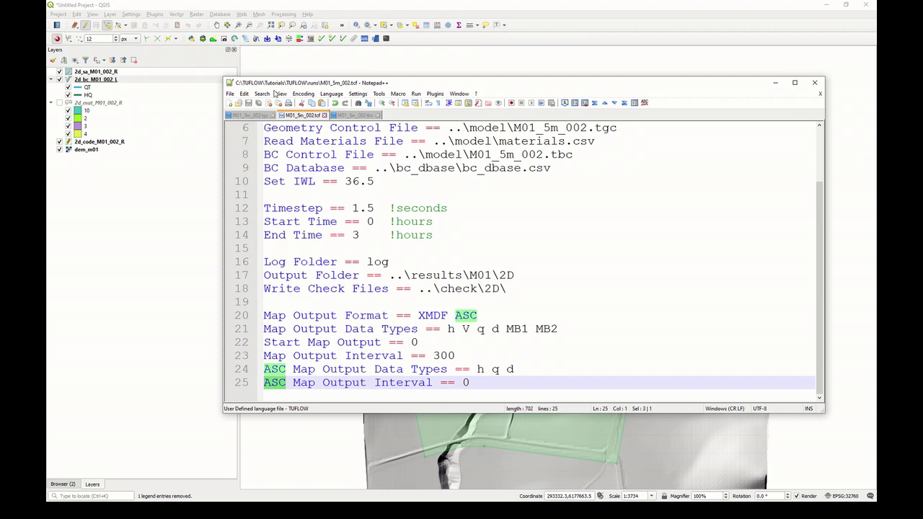
- Run M01_5m_002.tcf with TUFLOW 2018-03-AD-iSP from the Run menu
click(416, 94)
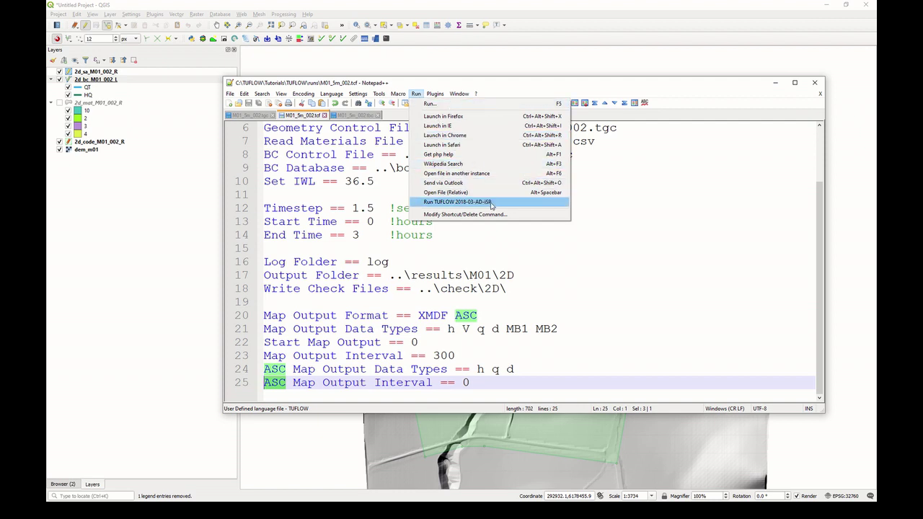
click(451, 206)
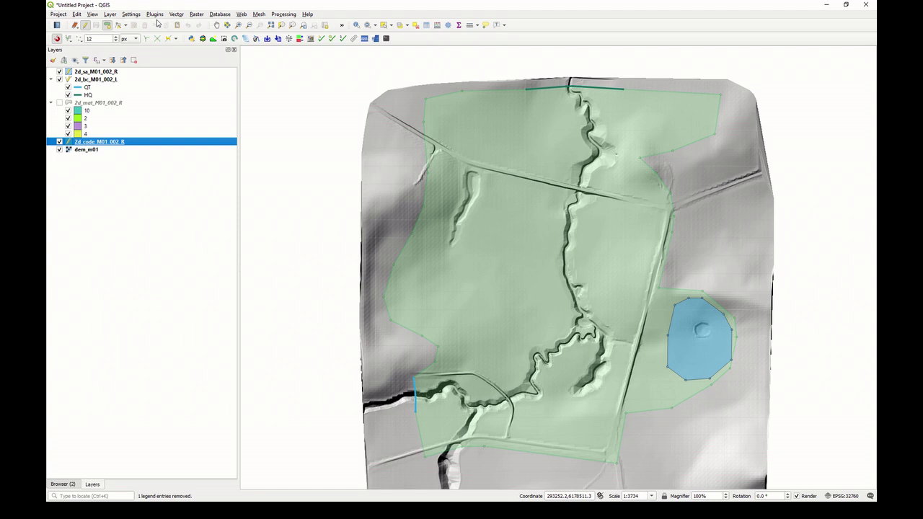
- Set up the Run TUFLOW (Simple) dialog with M01_5m_002.tcf as the control file
click(155, 14)
mouse_move(174, 76)
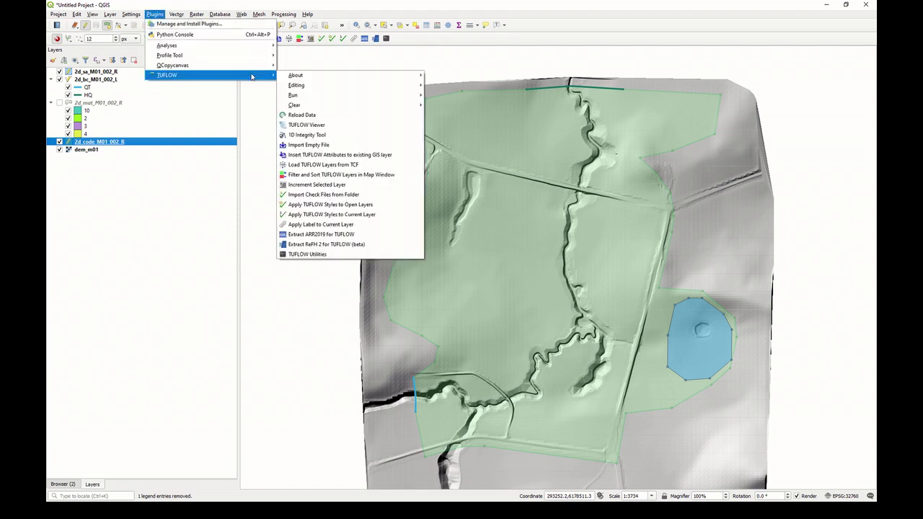
mouse_move(360, 98)
click(468, 94)
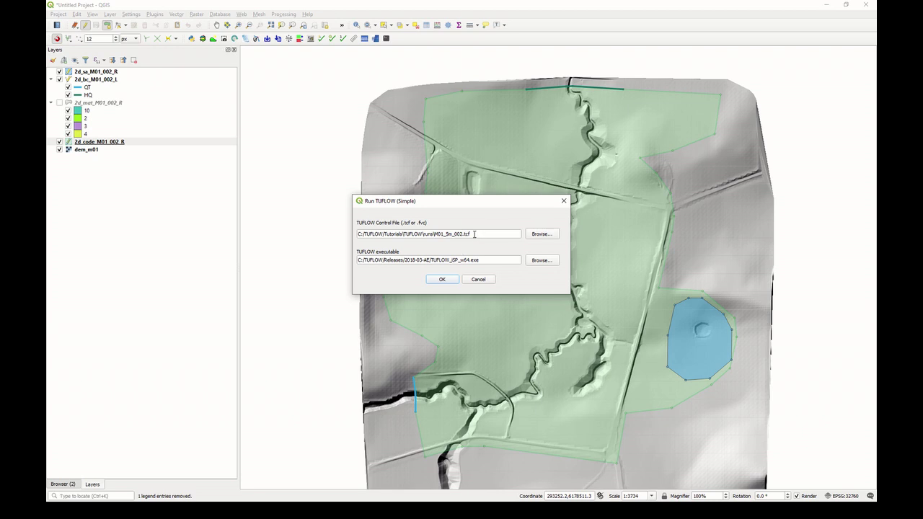
click(541, 234)
click(359, 215)
click(803, 488)
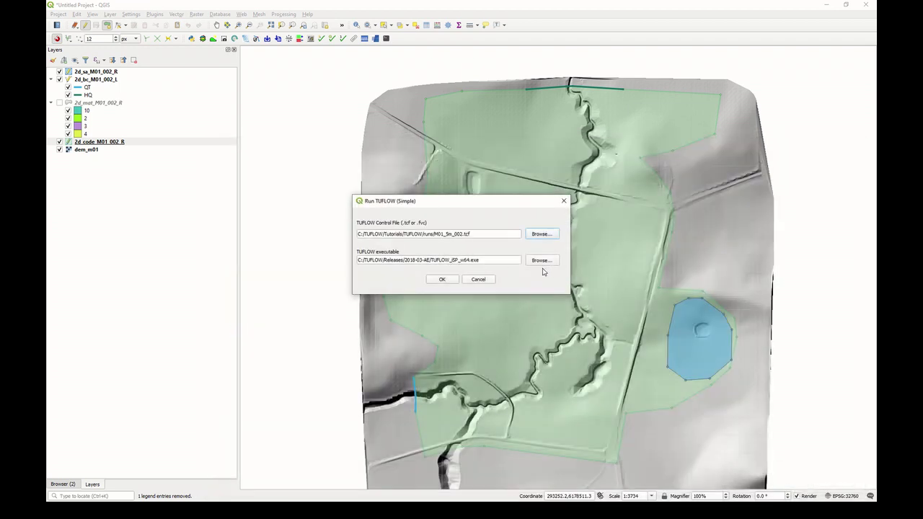